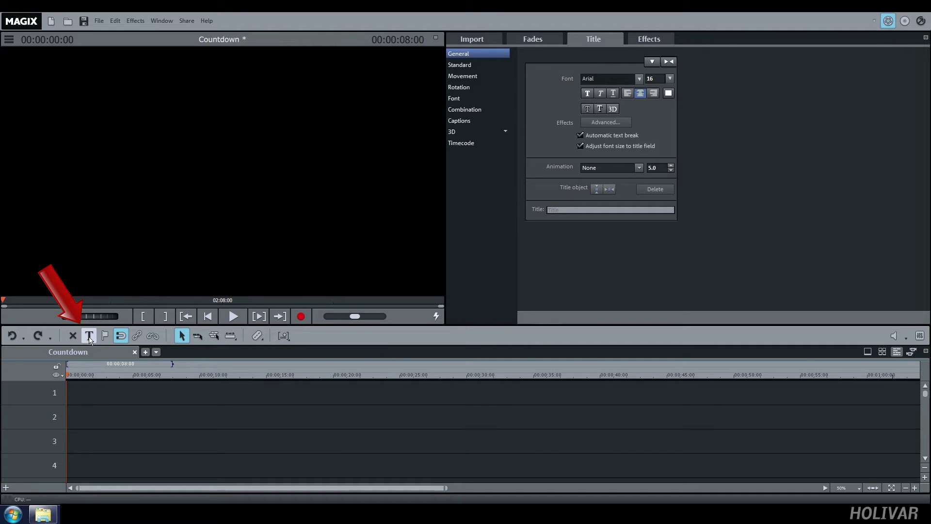
- Add a new title clip and move it onto track 1 at the start
left_click(90, 337)
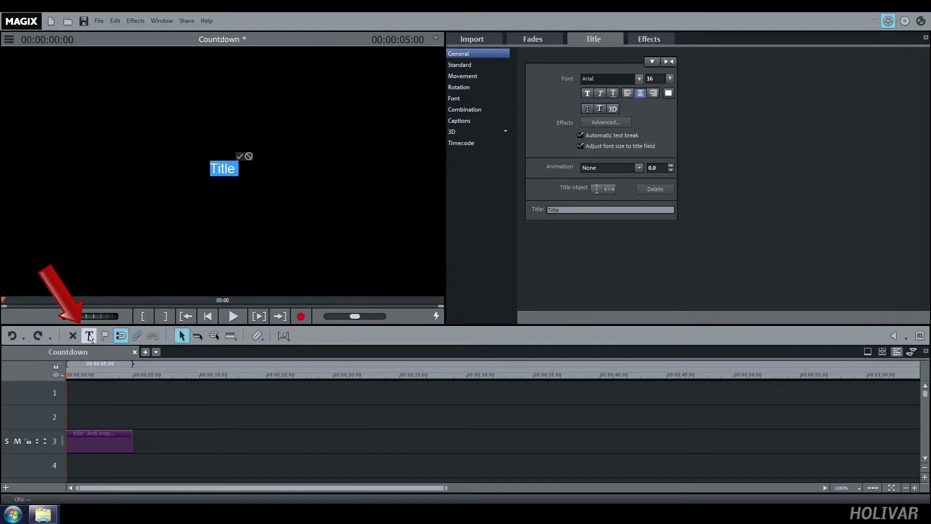
left_click(99, 441)
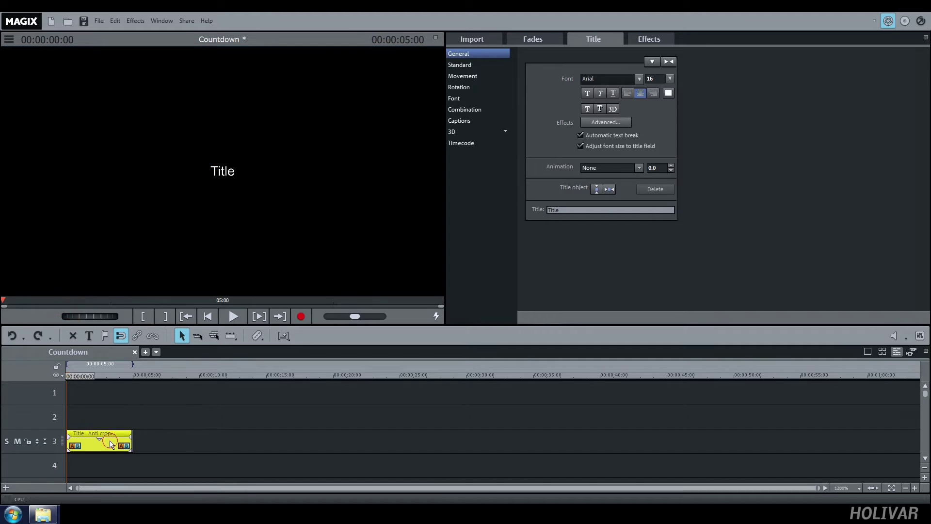
left_click_drag(99, 440, 108, 396)
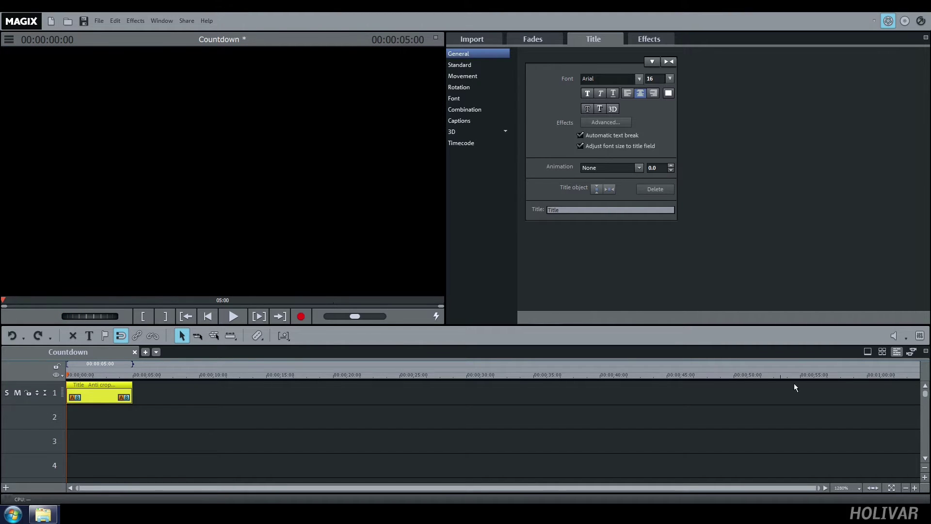
- Stretch the title clip so it ends exactly at 00:01:00:00
left_click(867, 373)
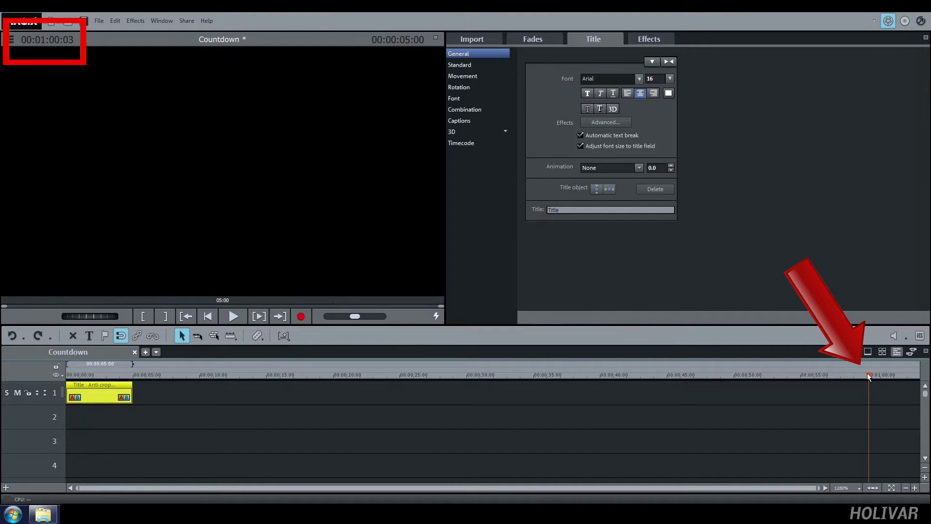
left_click_drag(868, 373, 865, 375)
left_click_drag(131, 392, 859, 393)
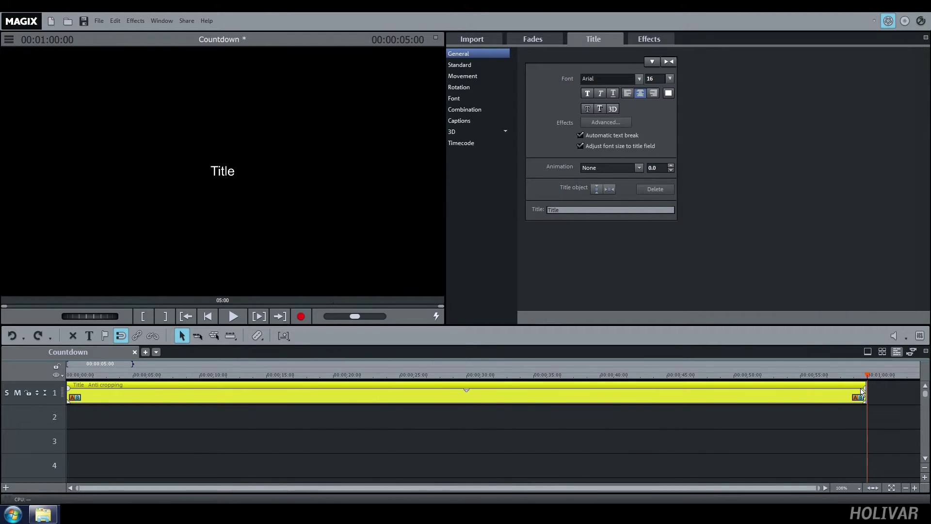
- Replace the title text with '60' plus trailing padding spaces, and confirm it
double_click(162, 397)
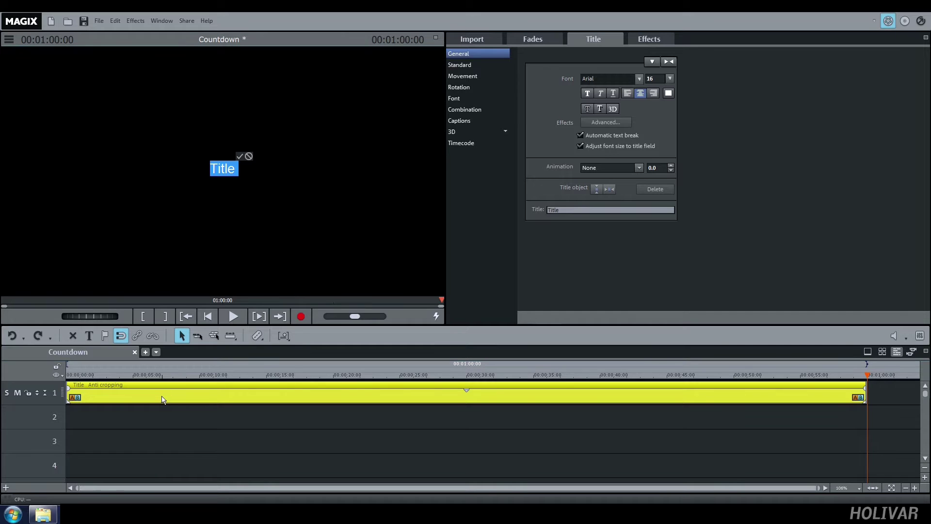
type("60")
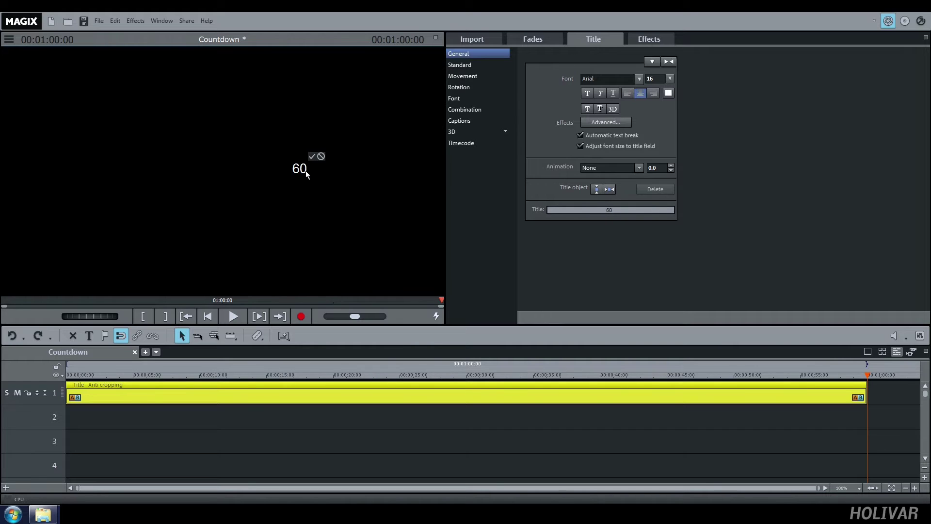
left_click_drag(305, 171, 181, 174)
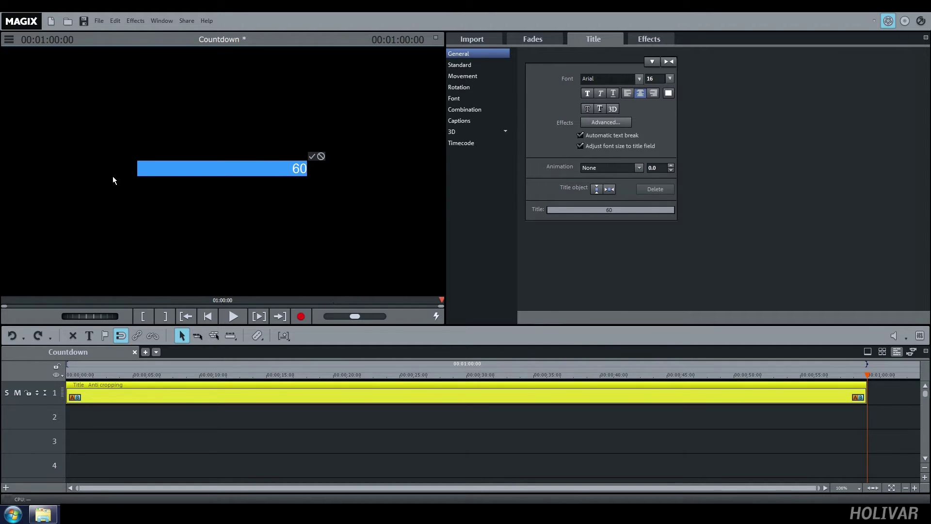
left_click(217, 168)
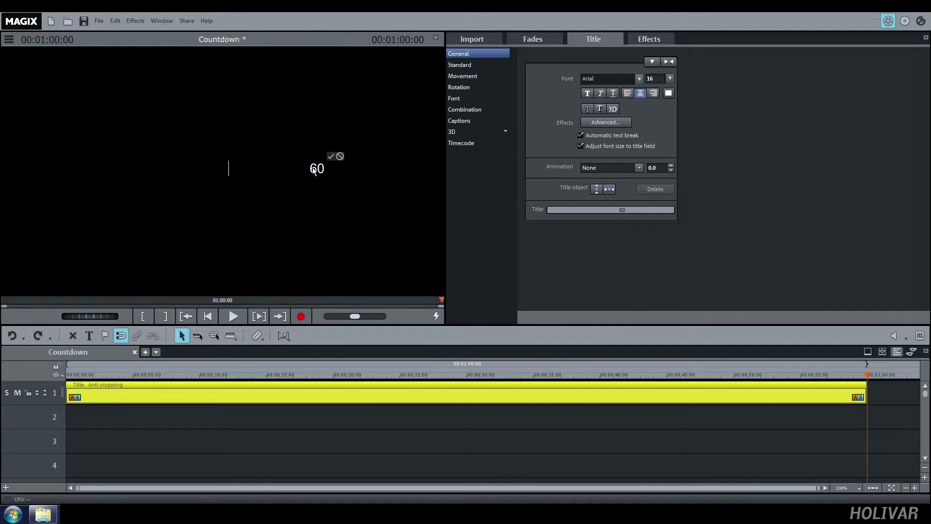
left_click_drag(324, 170, 121, 173)
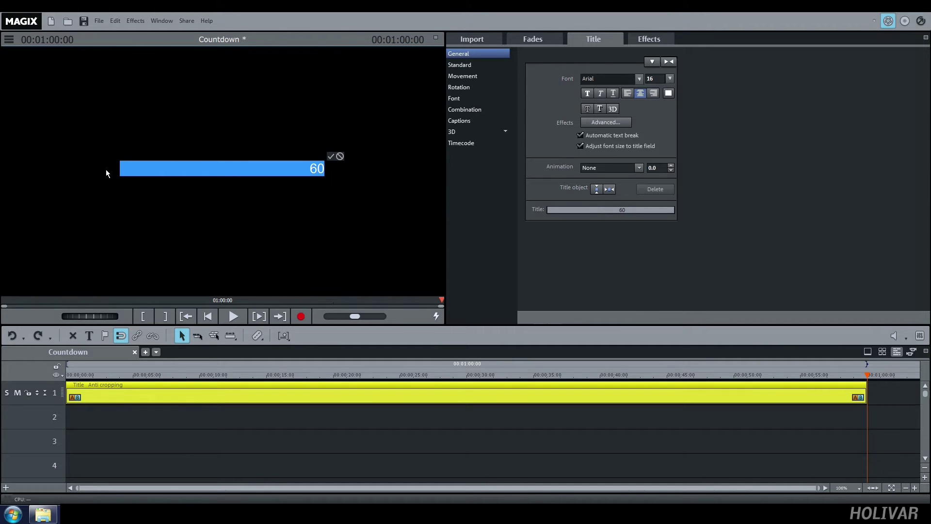
left_click(331, 156)
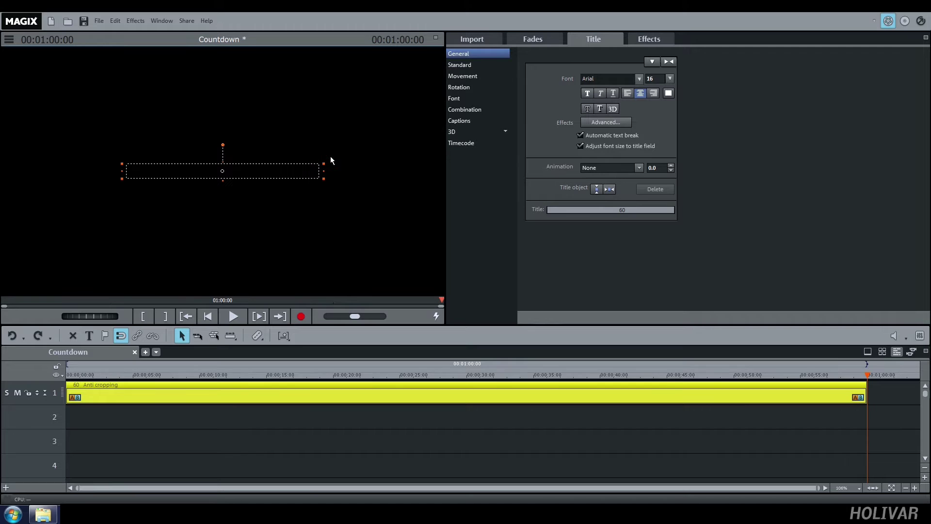
- Open the Rotation/Mirror movement effect for the 60 title
left_click(262, 373)
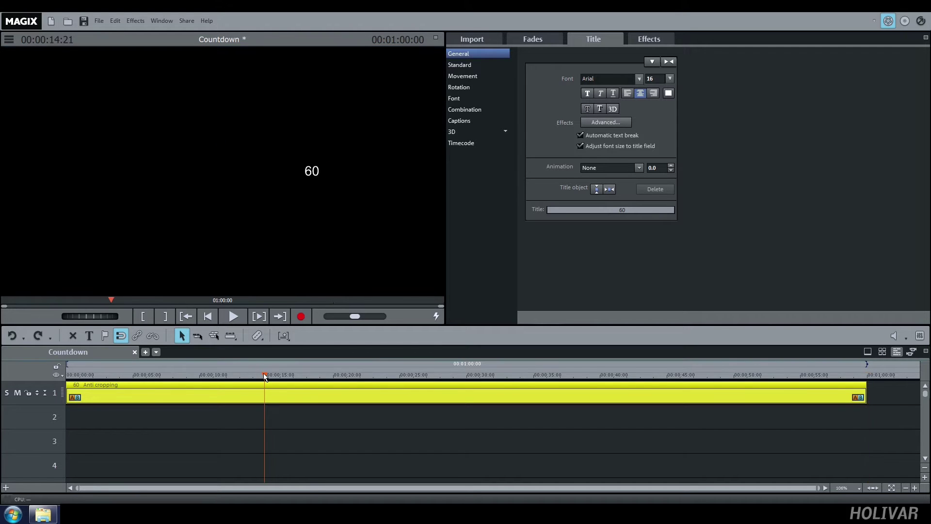
left_click(644, 41)
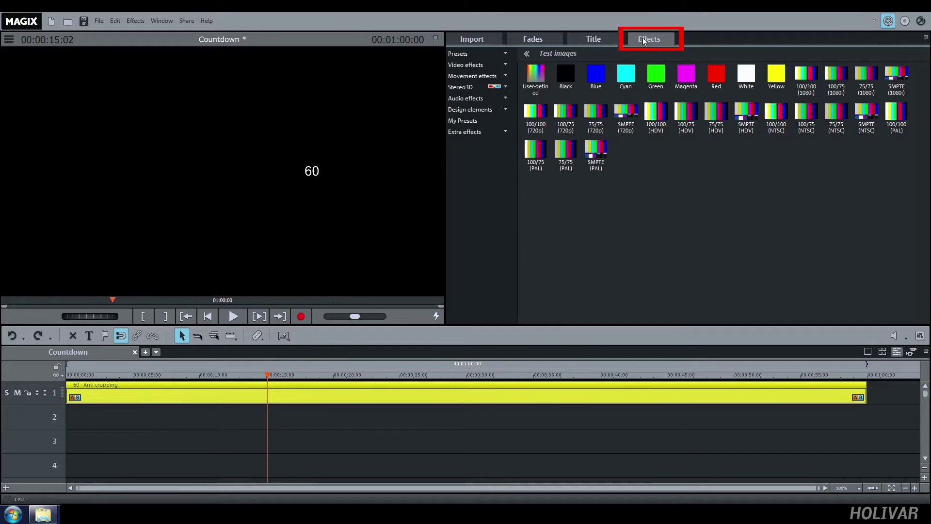
left_click(472, 76)
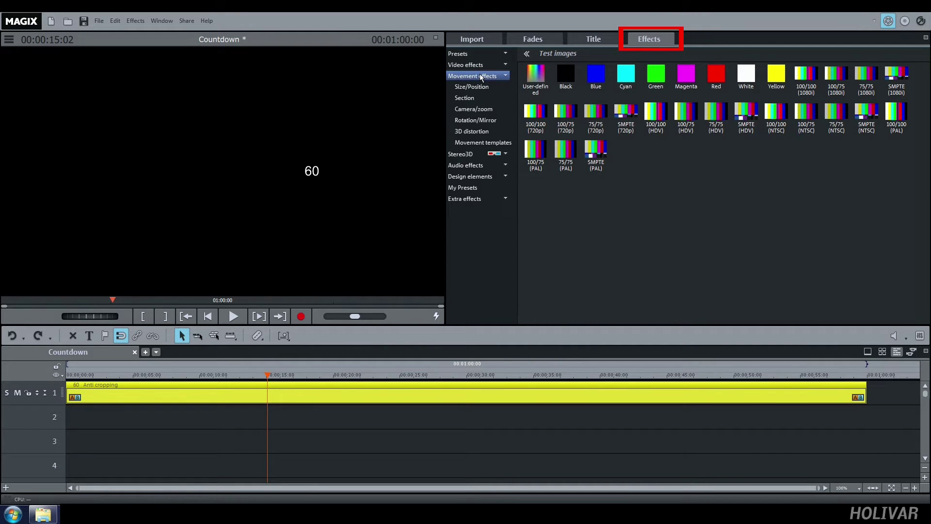
left_click(477, 120)
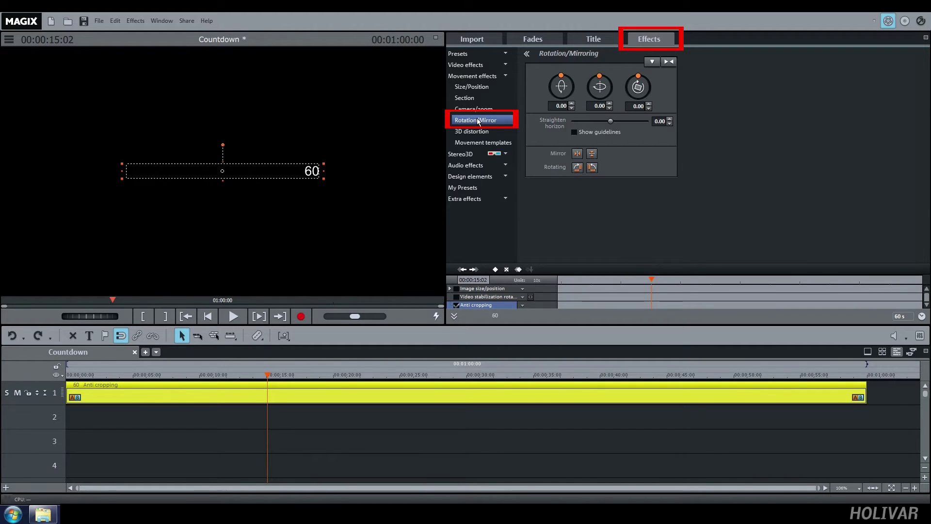
- At the movie start, set the centre-point rotation to -90.00 degrees
left_click(208, 316)
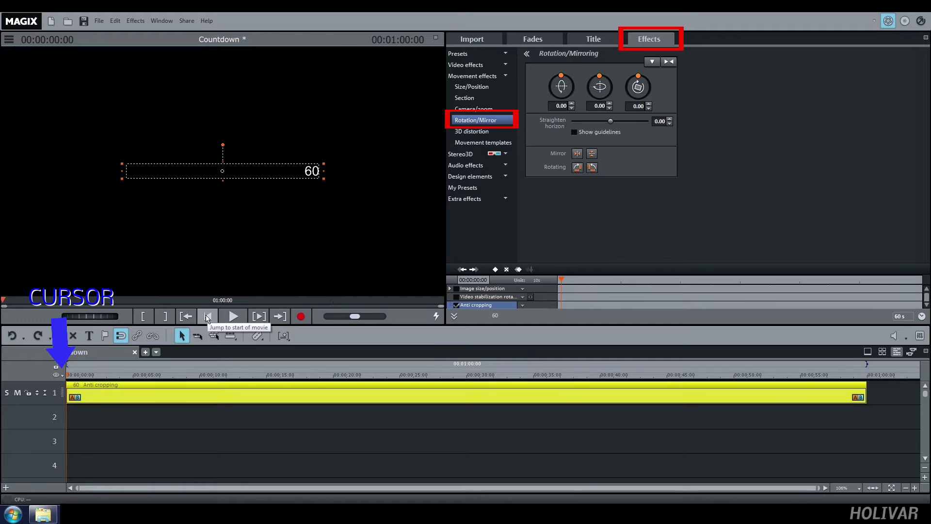
left_click(638, 74)
left_click_drag(638, 73, 634, 89)
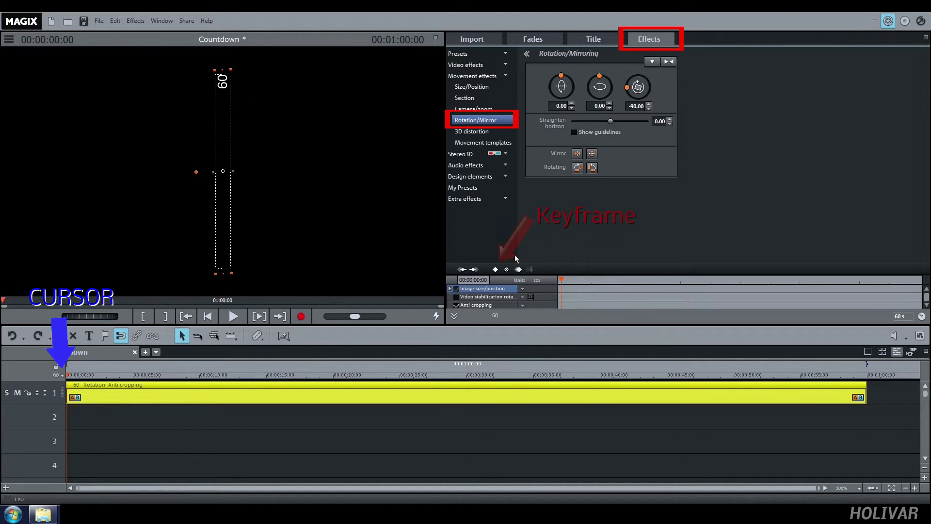
- Keyframe the rotation at -90 at the start and 270.00 at 00:01:00:00
left_click(495, 271)
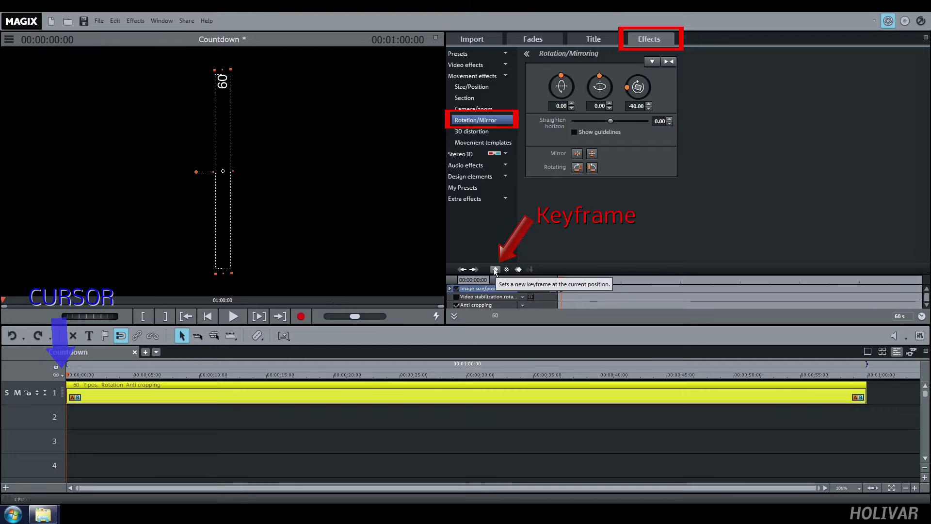
left_click(866, 375)
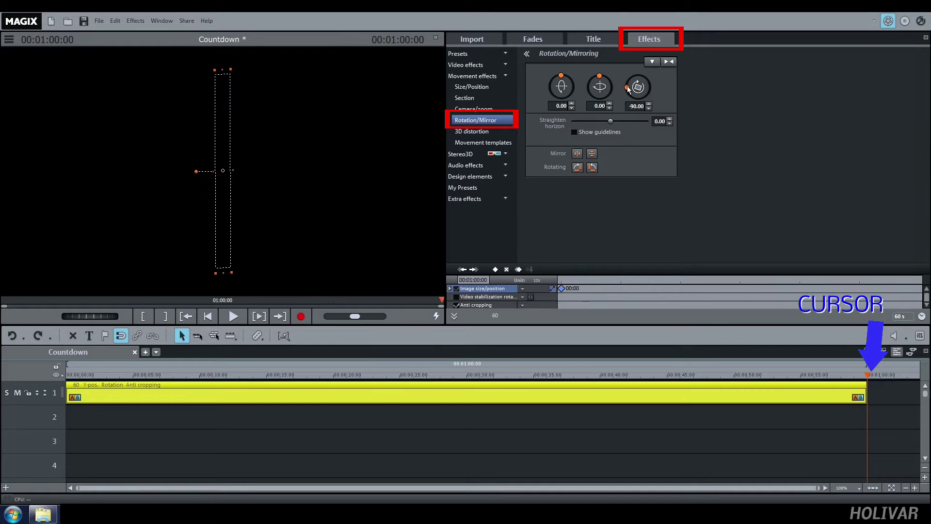
mouse_move(628, 86)
left_mouse_down()
mouse_move(631, 78)
mouse_move(650, 89)
mouse_move(630, 96)
mouse_move(629, 87)
left_mouse_up()
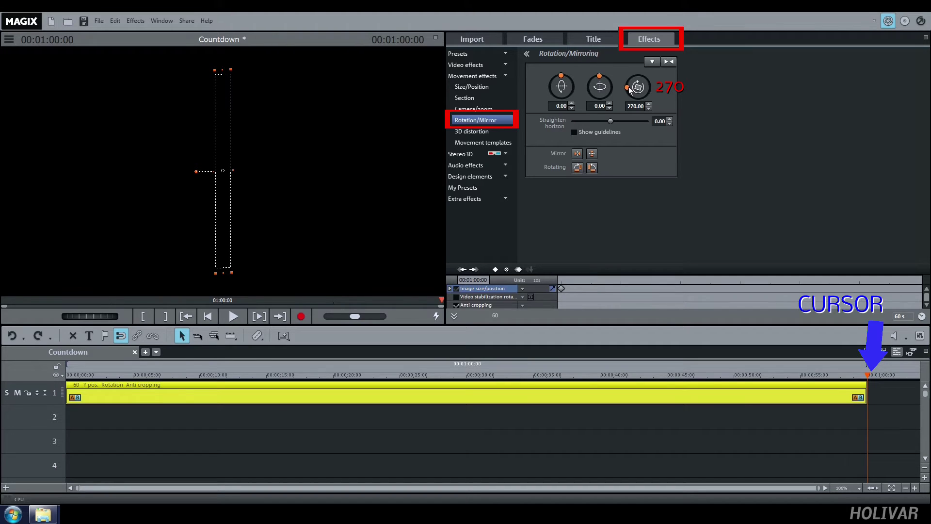
left_click(495, 270)
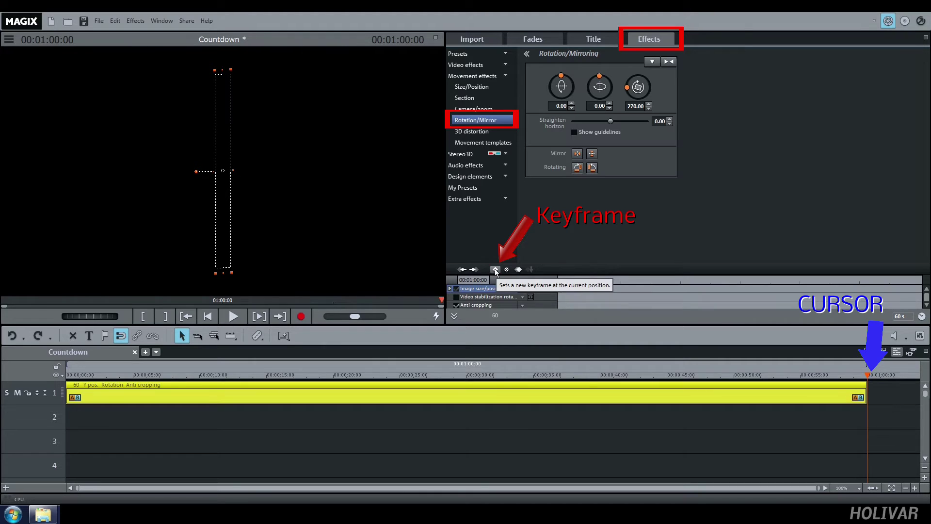
left_click(208, 313)
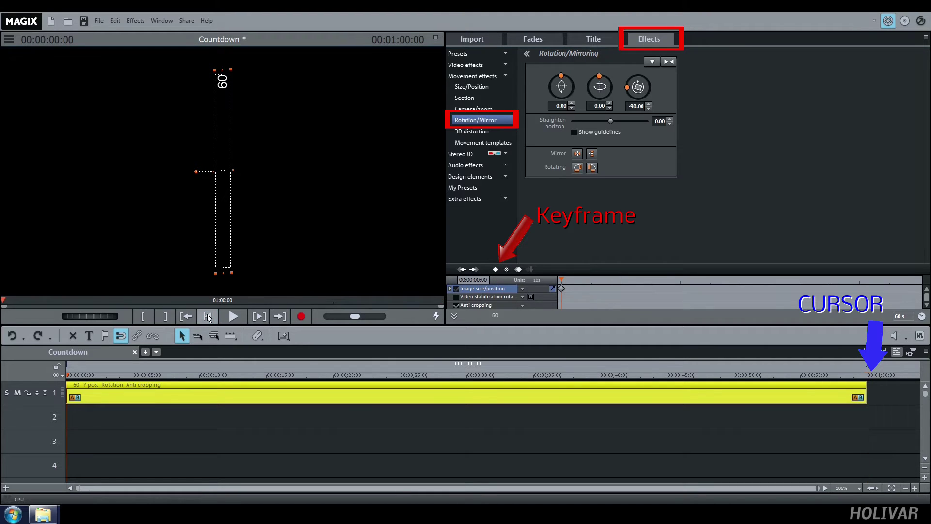
left_click(231, 316)
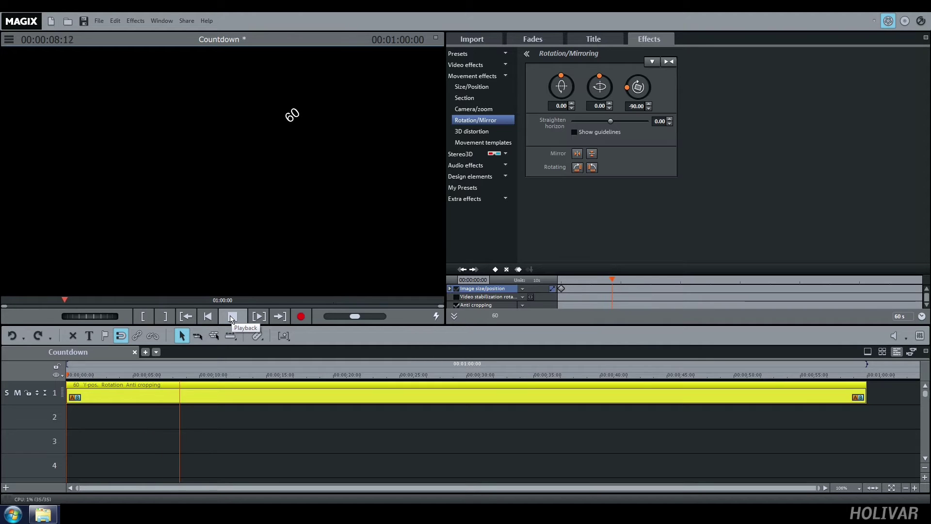
left_click(230, 315)
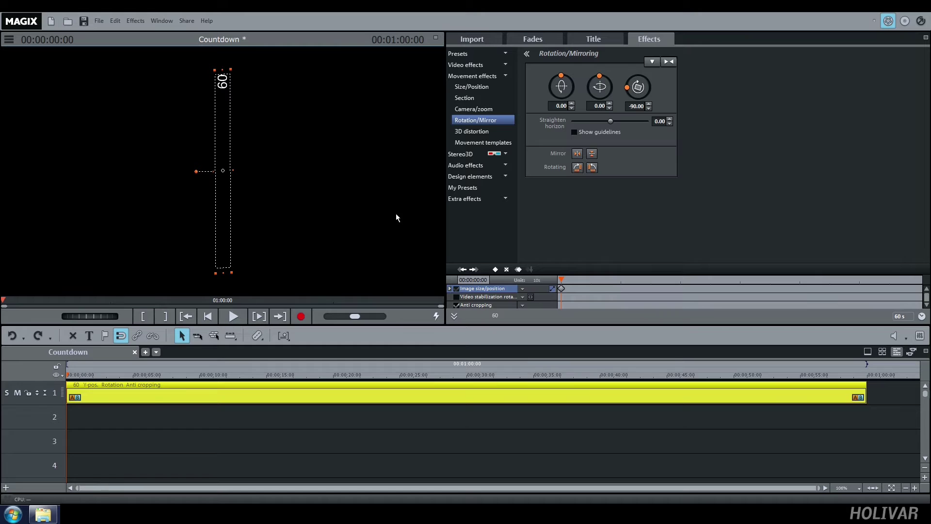
- Place the solid Blue test image at the start of track 2
left_click(497, 176)
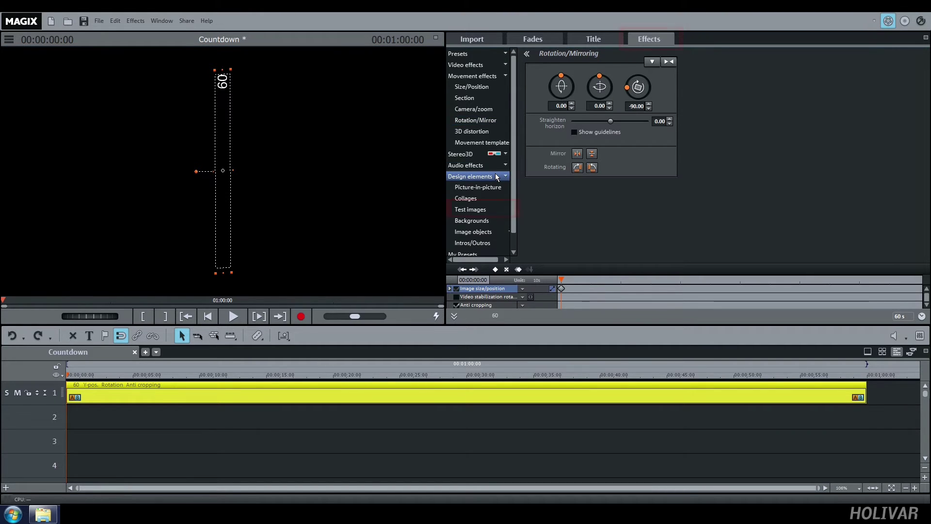
left_click(495, 209)
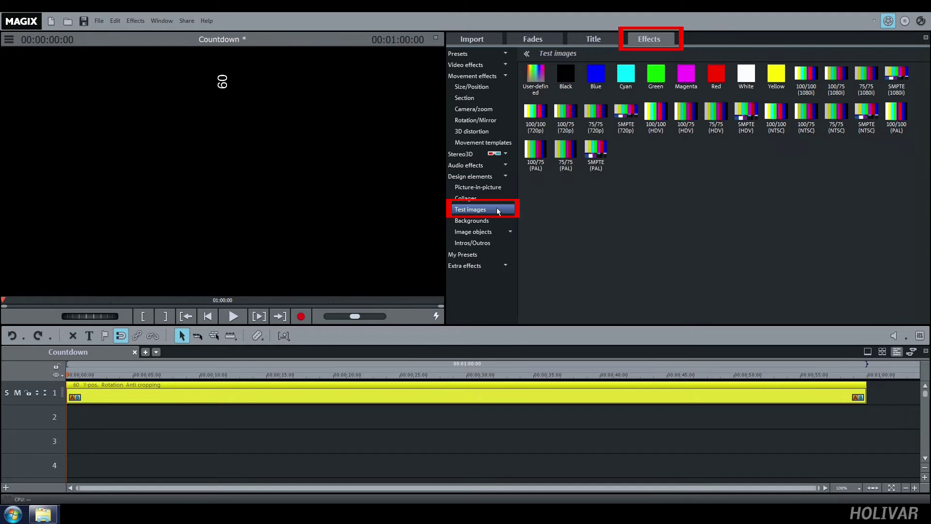
left_click(599, 72)
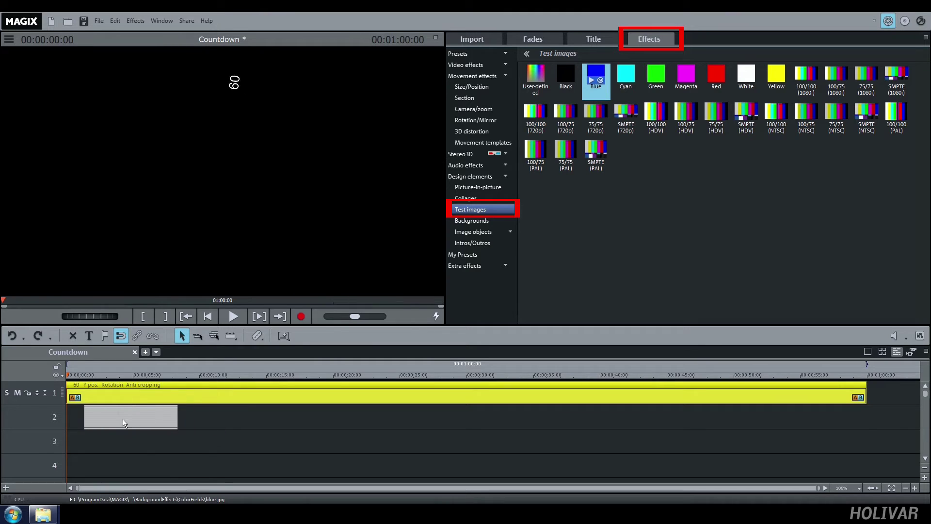
left_click_drag(386, 292, 106, 425)
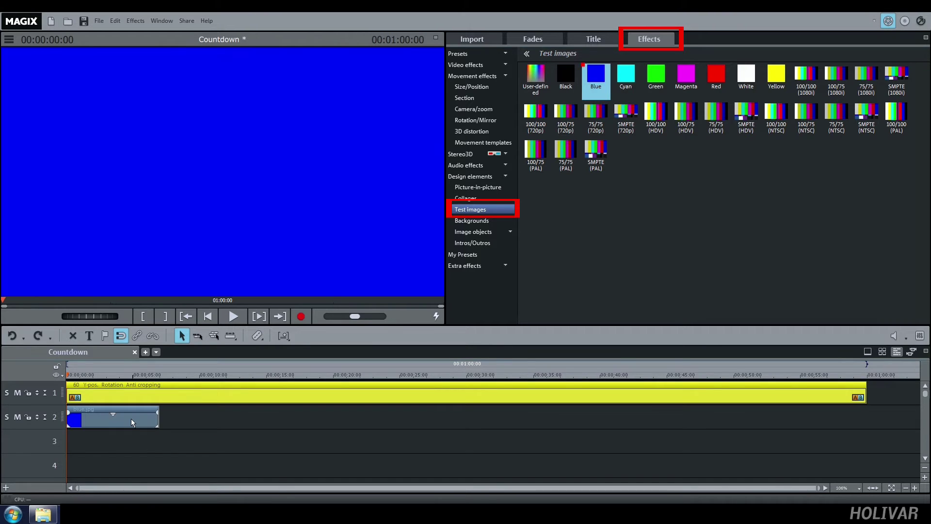
- Change the blue clip's photo length to 1 second
right_click(132, 418)
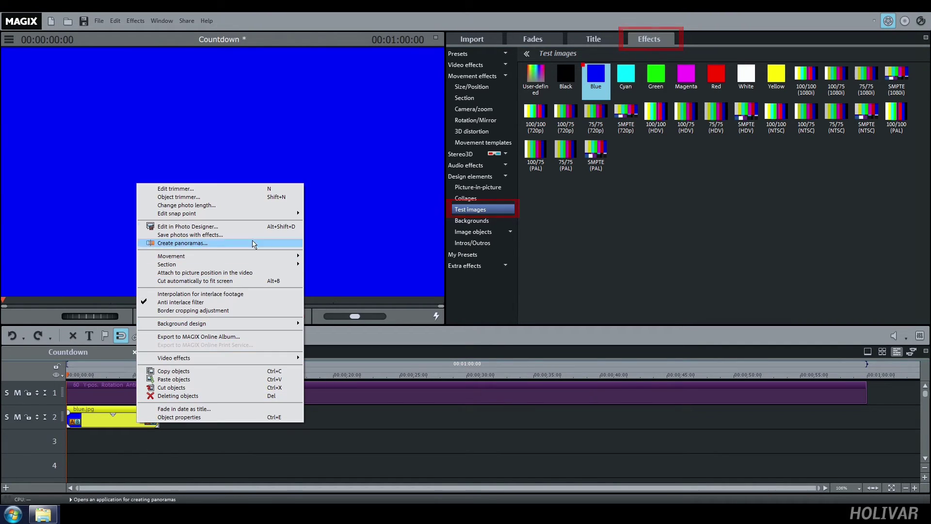
left_click(280, 205)
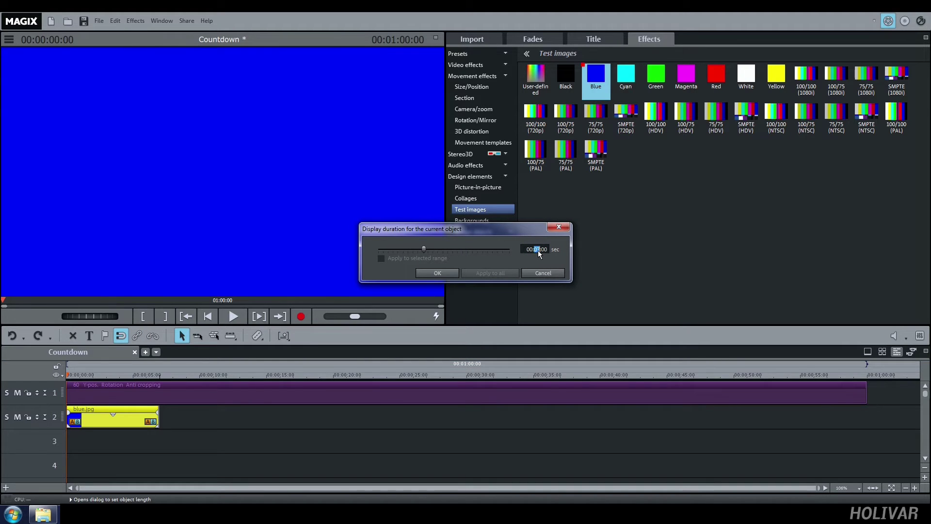
type("1")
left_click(445, 274)
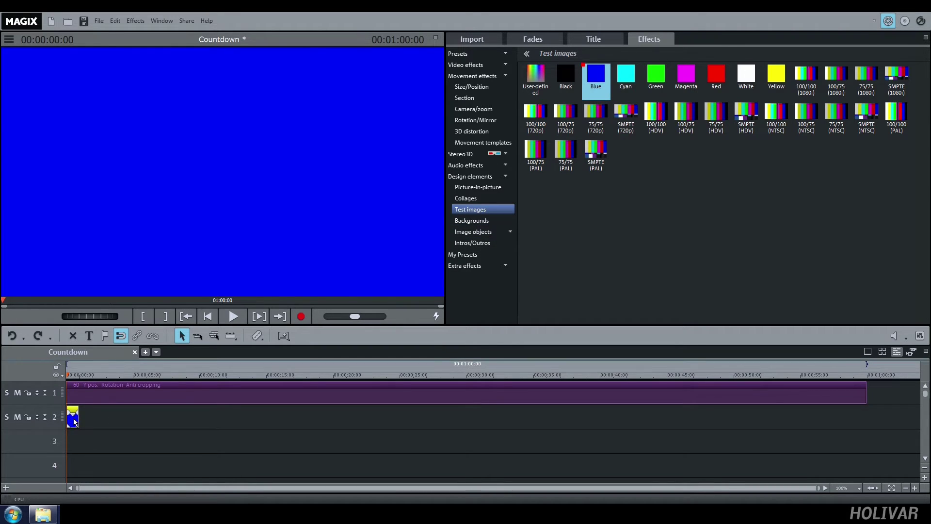
- Ctrl-drag copies of the blue clip along track 2 up to one minute
left_click_drag(74, 421, 195, 422)
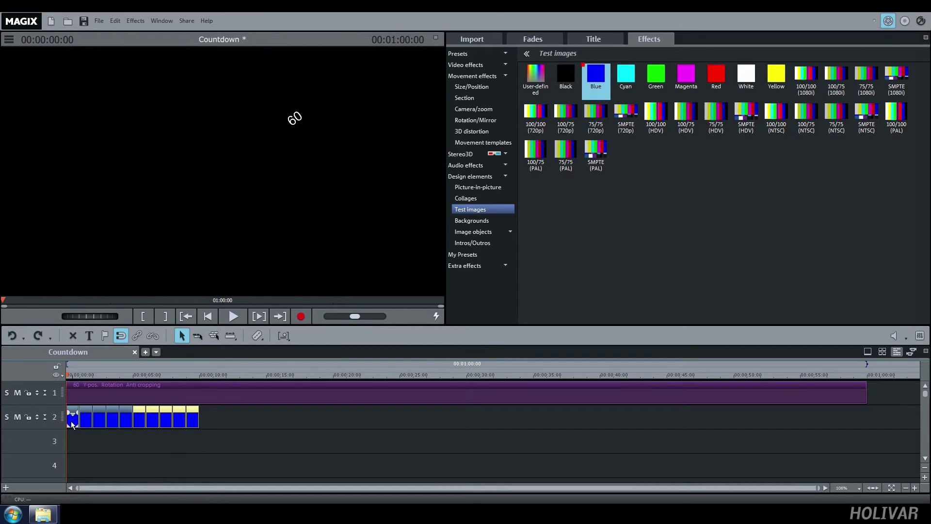
left_click_drag(156, 421, 288, 426)
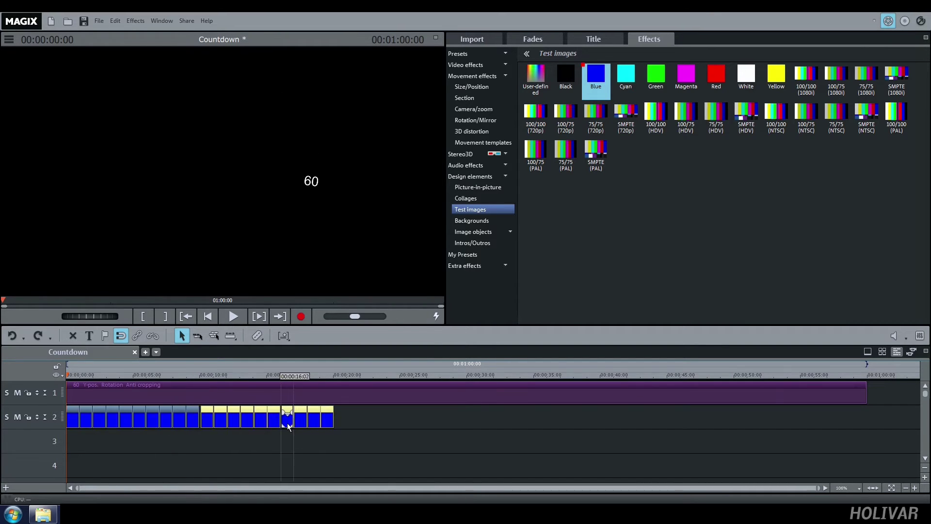
left_click(73, 419)
left_click(327, 420, "shift")
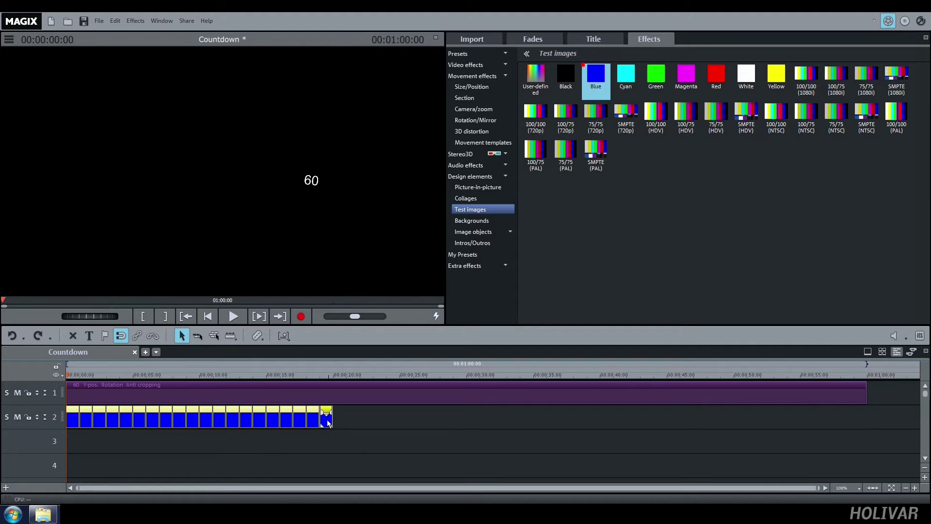
left_click_drag(179, 418, 461, 420, "ctrl")
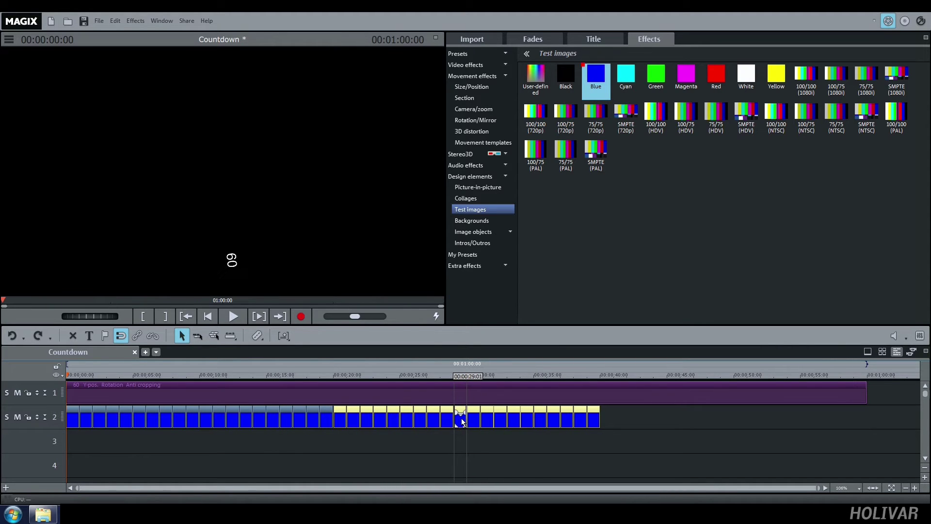
left_click(352, 421)
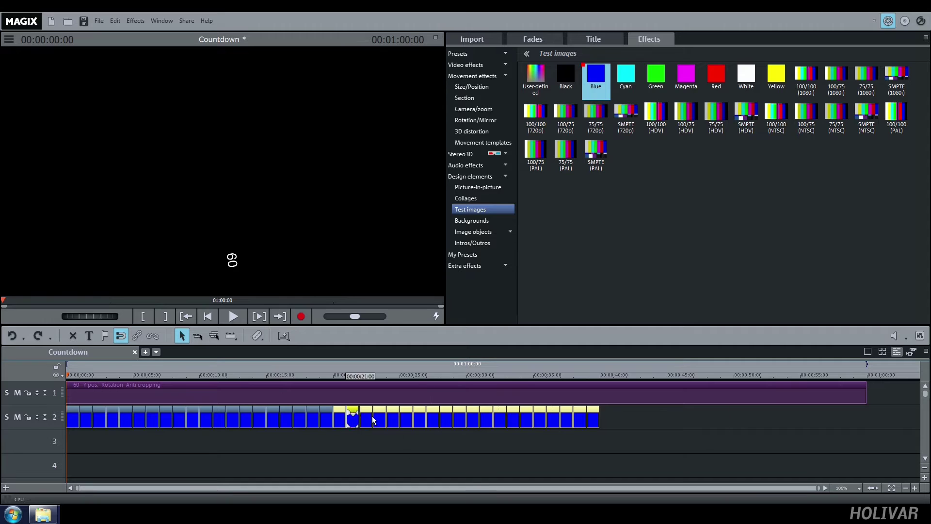
left_click_drag(373, 420, 622, 422, "ctrl")
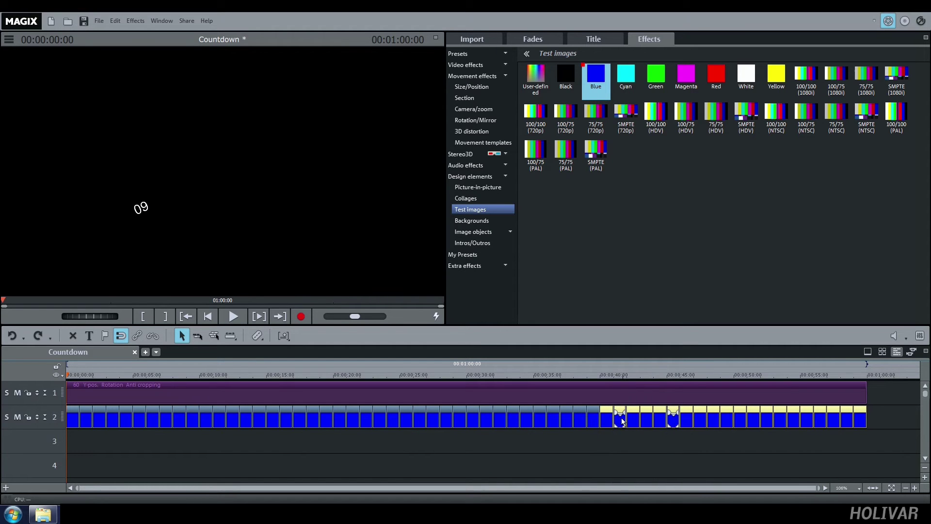
- Zoom in at 00:01:00:00 to verify the blue clips end there, then zoom out
left_click(866, 375)
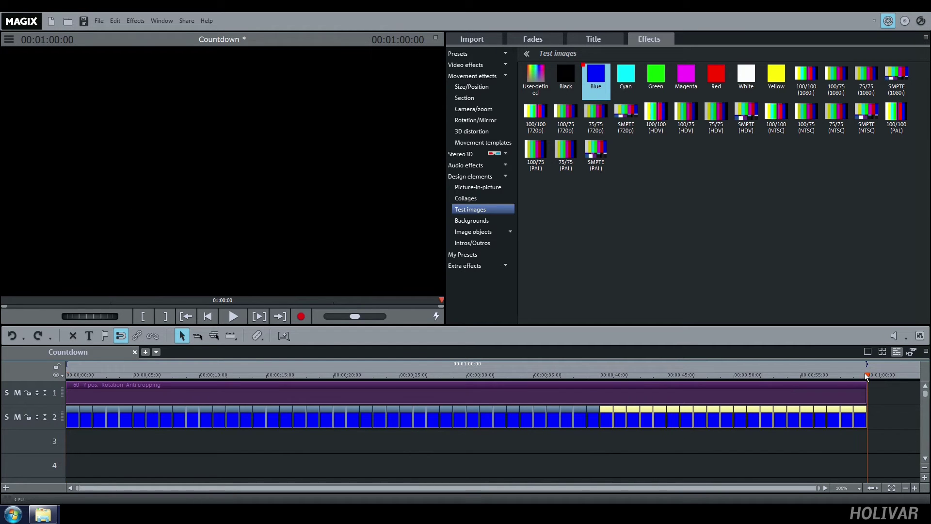
left_click(915, 489)
left_click(914, 488)
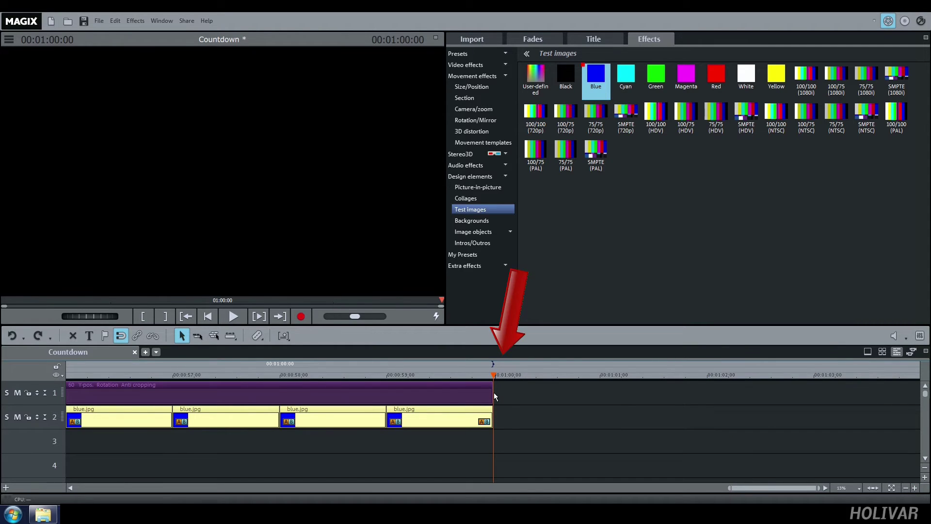
left_click(905, 490)
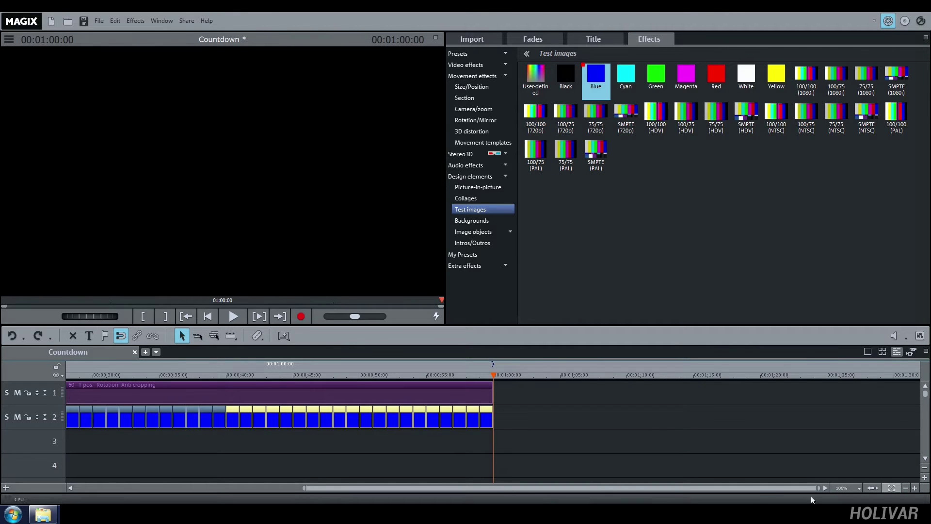
left_click_drag(758, 488, 478, 491)
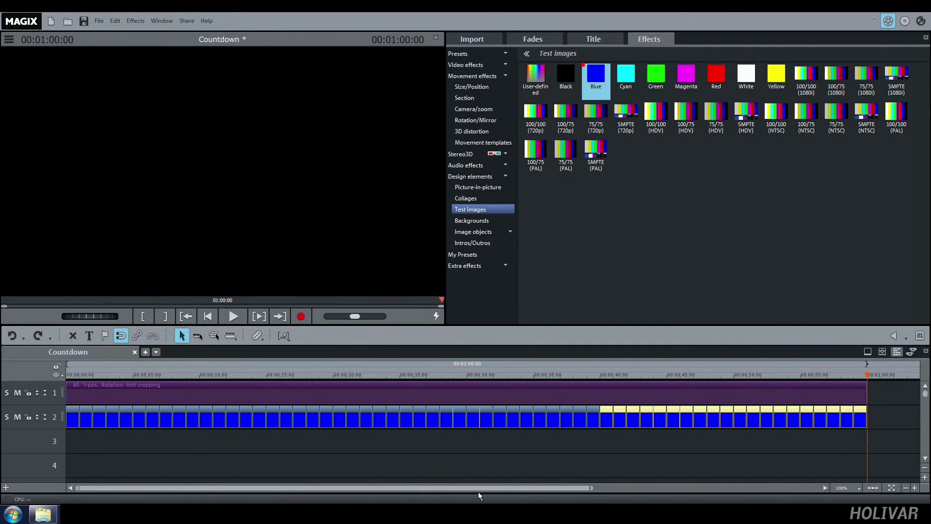
- Split the title and blue clips at the one- and two-second marks
left_click(77, 376)
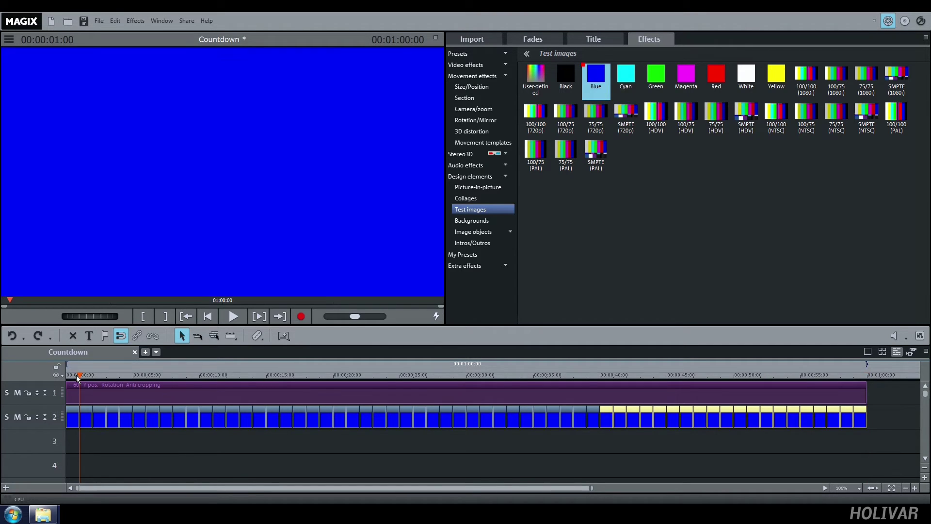
left_click(258, 337)
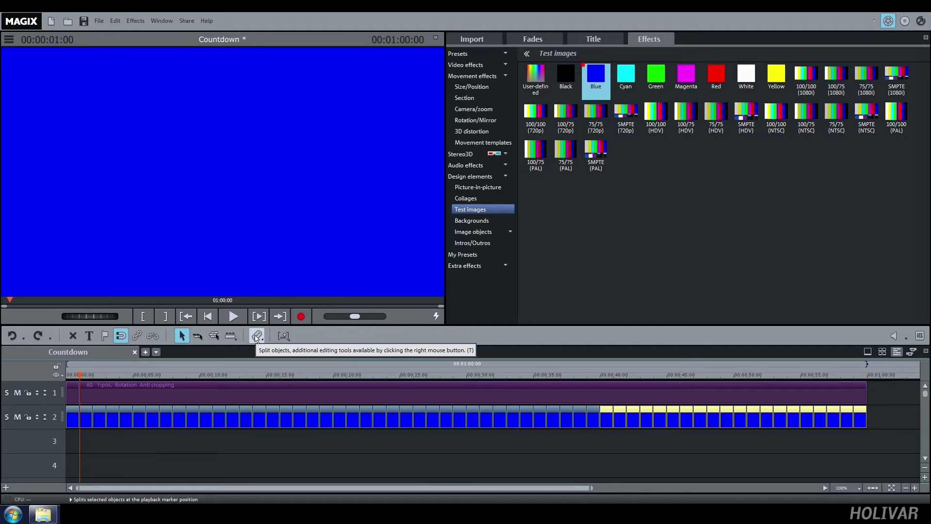
left_click(90, 376)
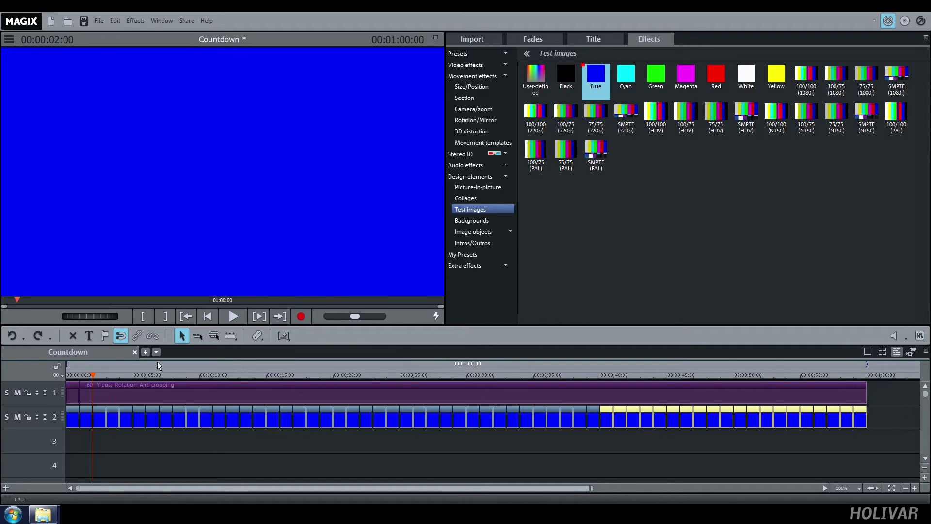
left_click(258, 337)
left_click(106, 376)
- Keep splitting the clips at each successive second, stepping forward with Right and T
key("t")
key("t")
key("t")
key("t")
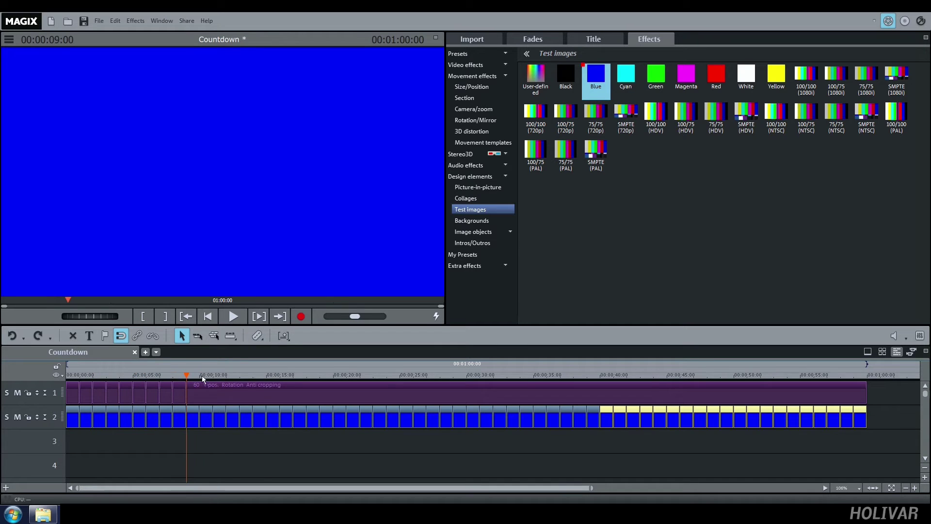
left_click(258, 337)
key("Right")
key("t")
key("Right")
key("t")
key("Right")
key("t")
key("Right")
key("t")
key("Right")
key("t")
key("Right")
key("t")
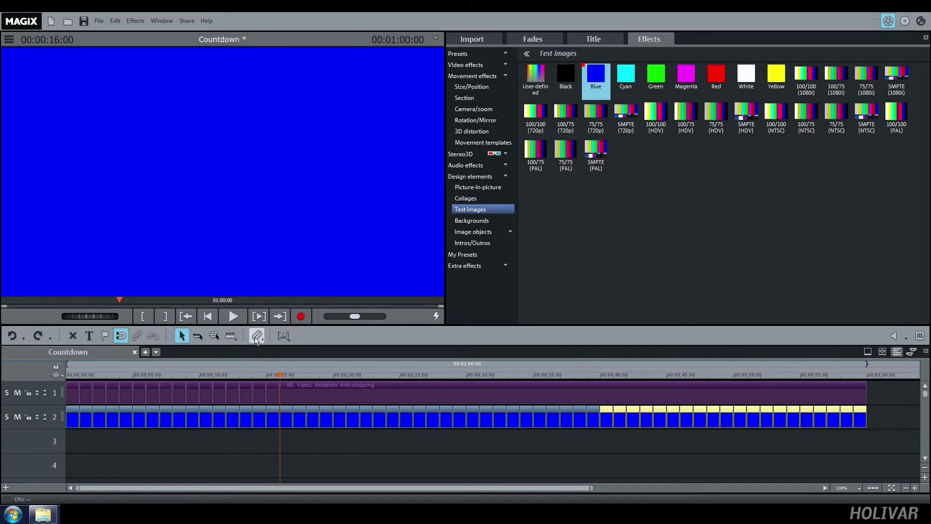
key("Right")
key("t")
key("Right")
key("t")
key("Right")
key("t")
key("Right")
key("t")
key("Right")
key("t")
key("Right")
key("t")
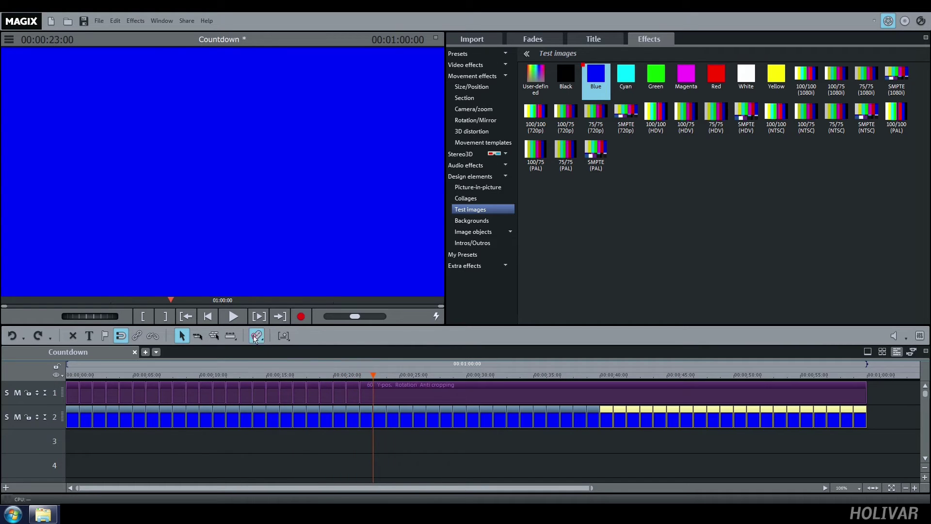
key("Right")
key("t")
key("Right")
key("t")
key("Right")
key("t")
key("Right")
key("t")
key("Right")
key("t")
key("Right")
key("t")
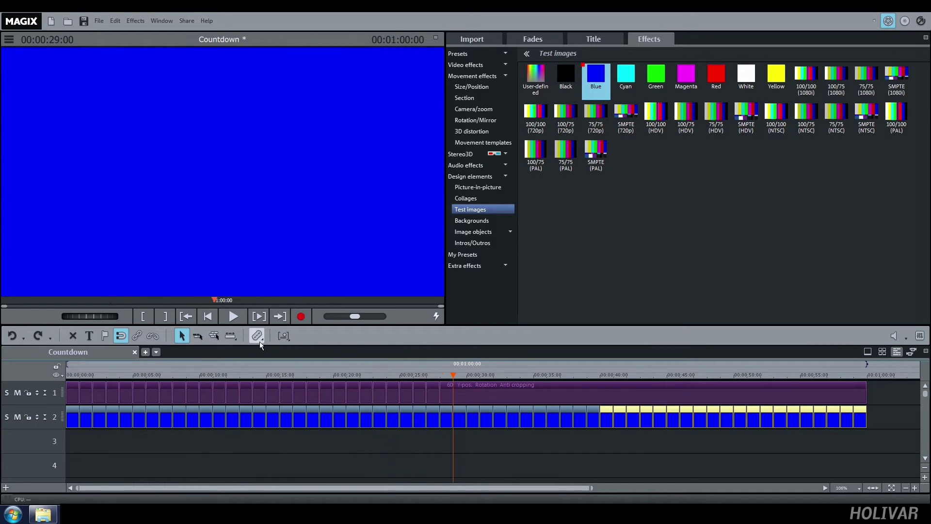
key("Right")
key("t")
key("Right")
key("t")
key("Right")
key("t")
key("Right")
key("t")
key("Right")
key("t")
key("Right")
key("t")
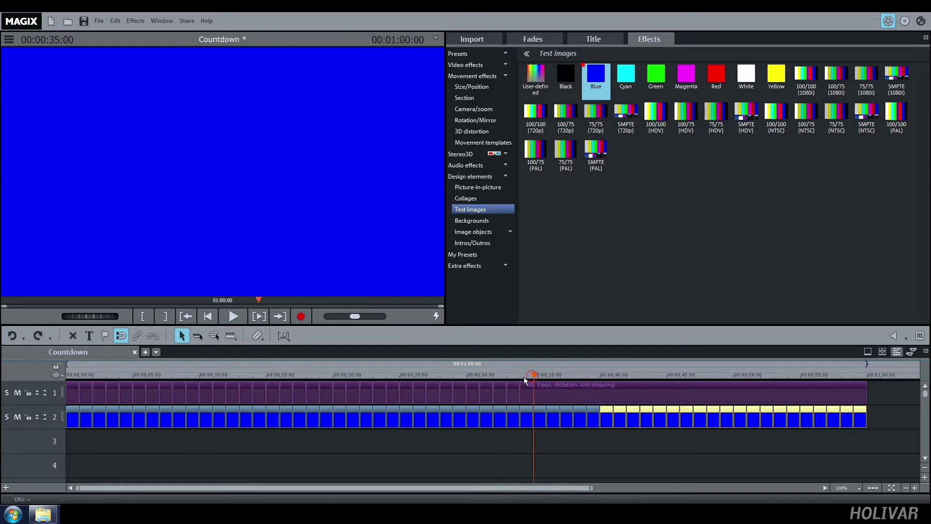
key("Right")
key("t")
key("Right")
key("t")
key("Right")
key("t")
key("Right")
key("t")
key("Right")
key("t")
key("Right")
key("t")
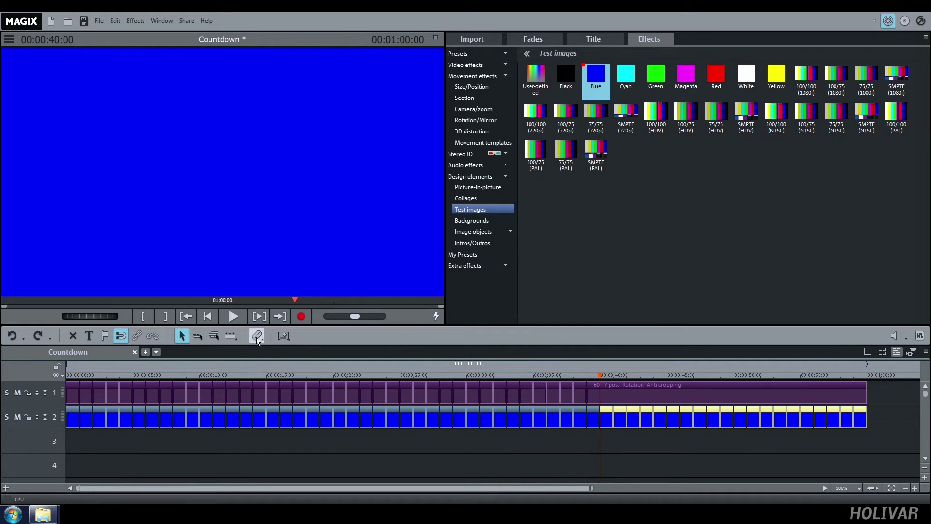
key("Right")
key("t")
- Finish the one-second splits through to the 59-second mark
left_click(612, 375)
key("Right")
key("t")
key("Right")
key("t")
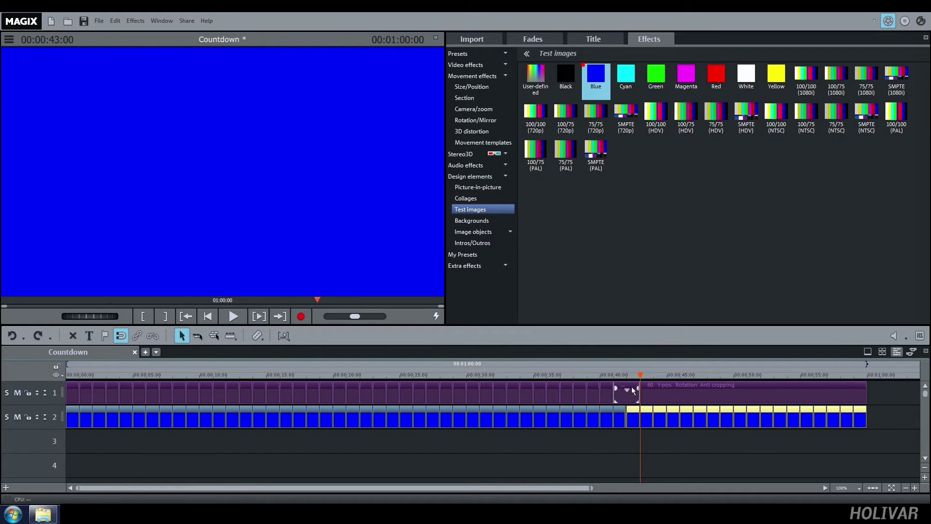
key("Right")
key("t")
left_click(632, 390)
key("Right")
key("t")
key("Right")
key("t")
key("Right")
key("t")
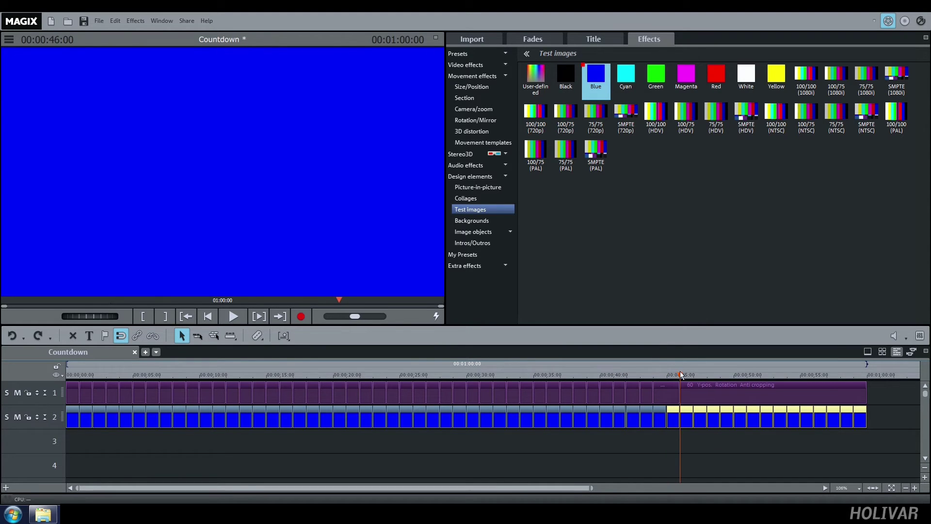
key("Right")
key("t")
key("Right")
key("t")
key("Right")
key("t")
key("Right")
key("t")
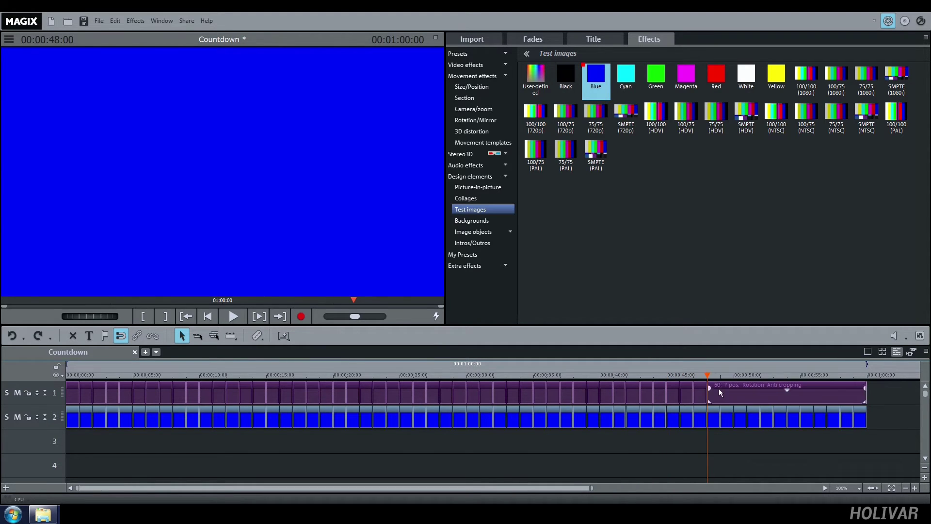
key("Right")
key("t")
key("Right")
key("t")
key("Right")
key("t")
key("Right")
key("t")
key("Right")
key("t")
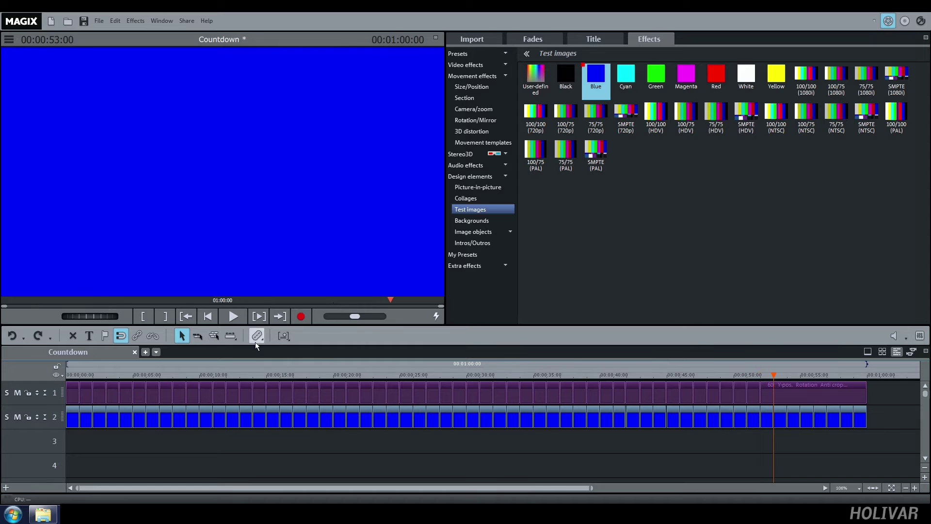
key("Right")
key("t")
key("Right")
key("t")
key("Right")
key("t")
key("Right")
key("t")
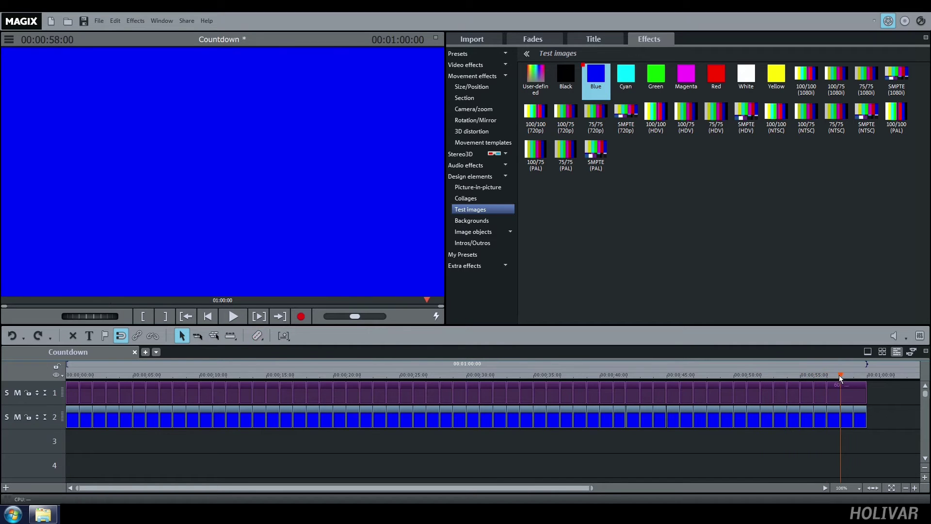
key("Right")
key("t")
key("Right")
- Select every blue clip on track 2, first through last, and delete them
left_click(74, 420)
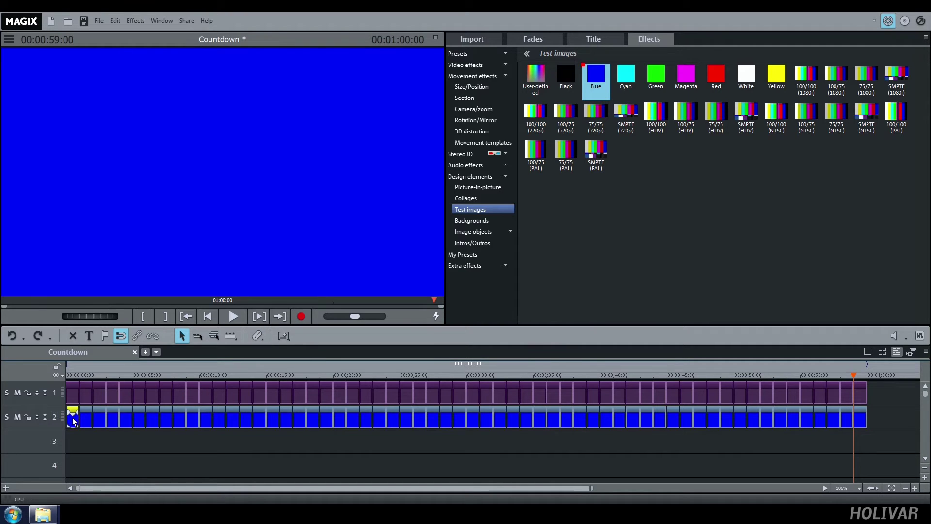
left_click(858, 417, "shift")
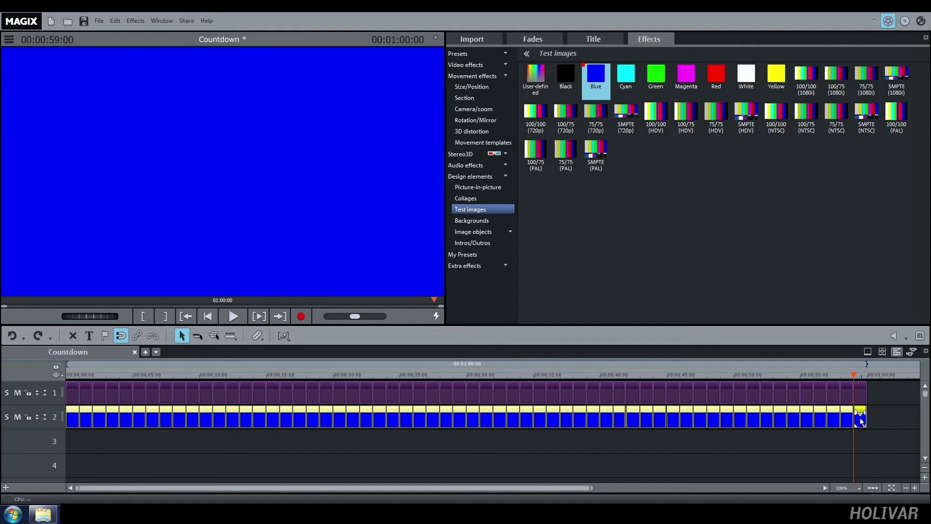
key("Delete")
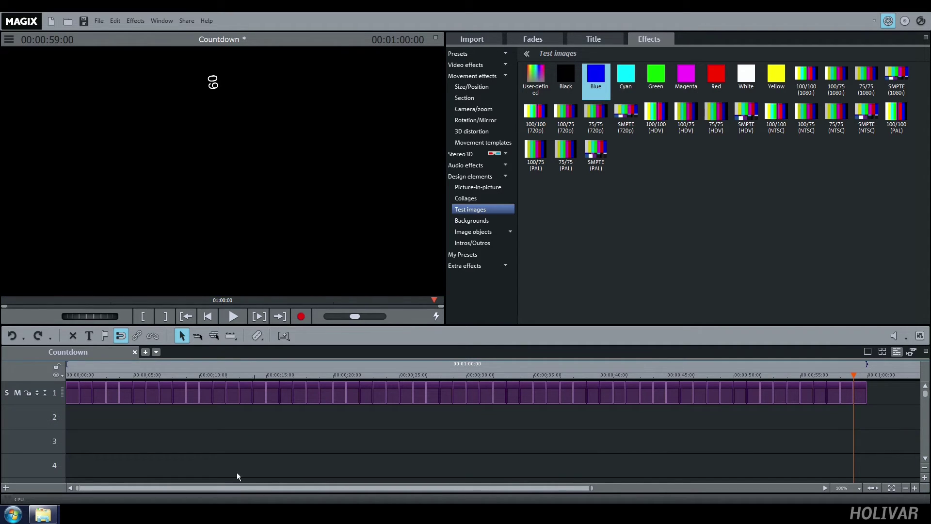
- Renumber the first two title clips to 59 and 58
double_click(85, 396)
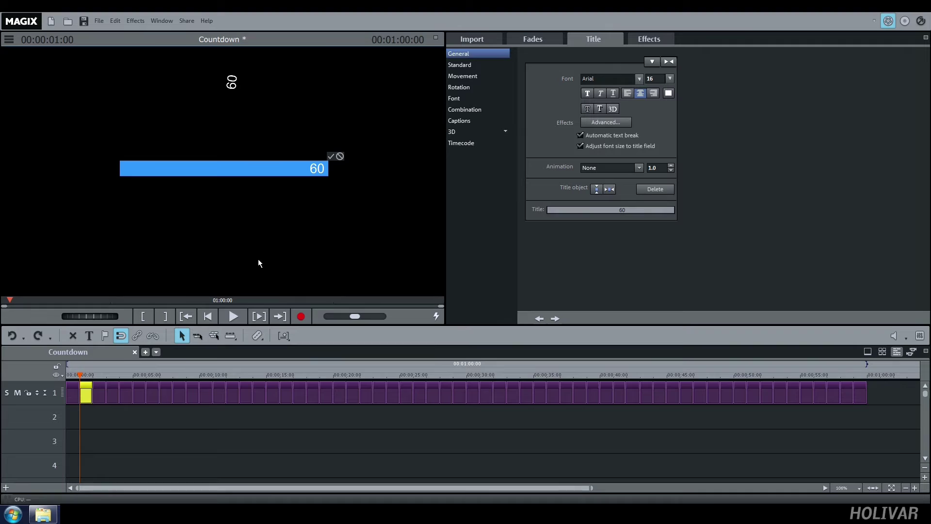
double_click(315, 169)
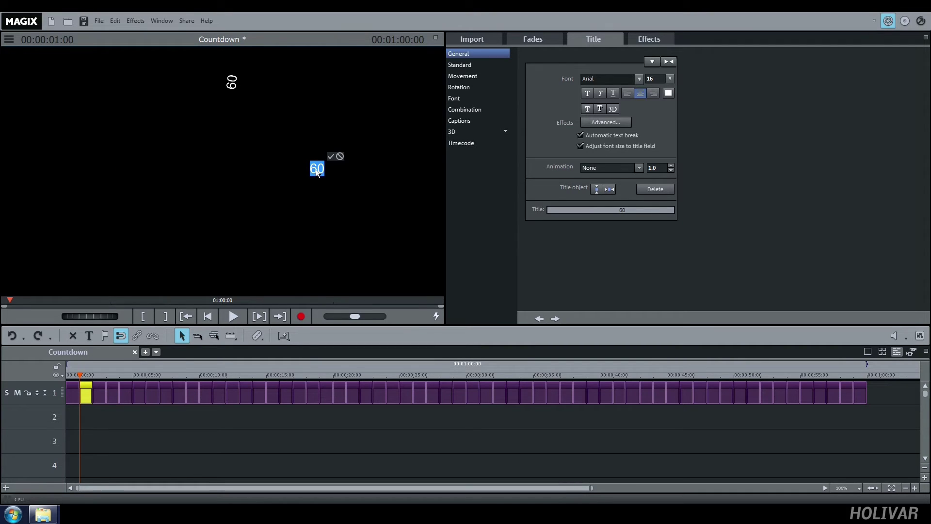
type("59")
left_click(331, 156)
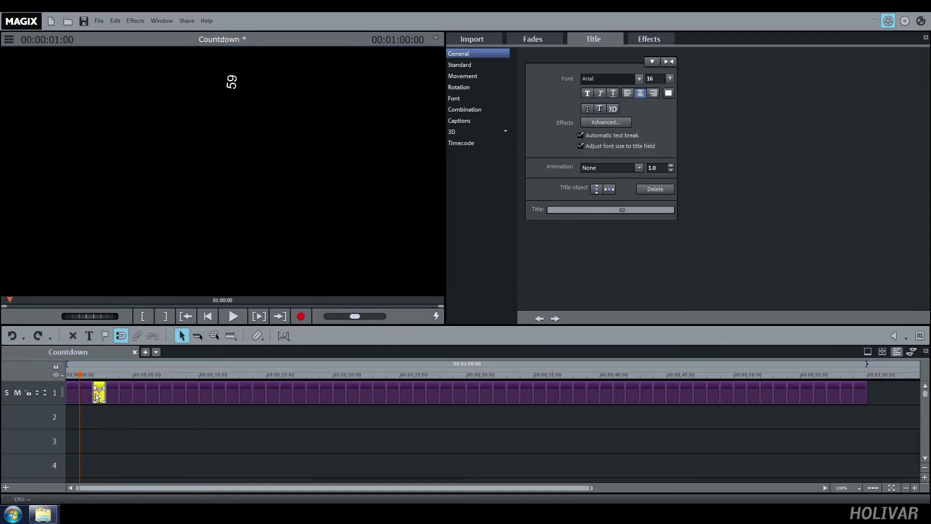
double_click(101, 397)
double_click(317, 169)
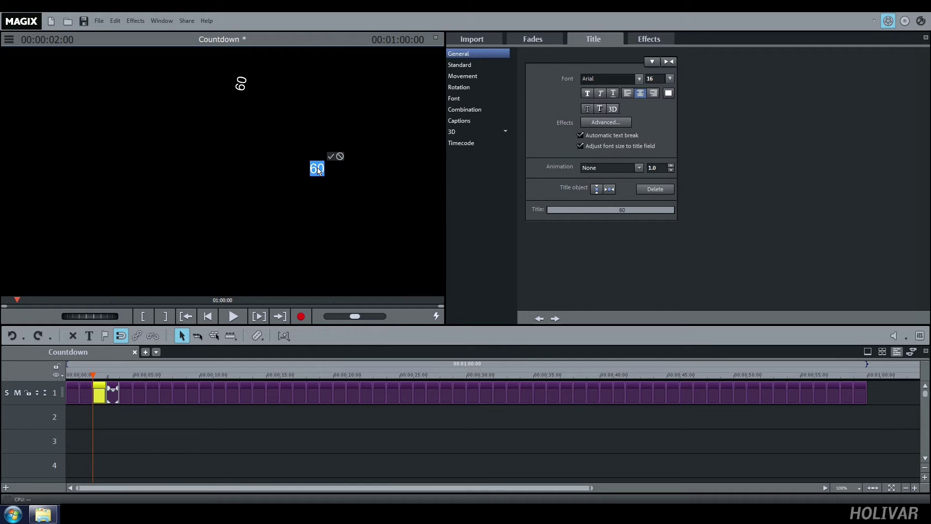
type("58")
left_click(331, 157)
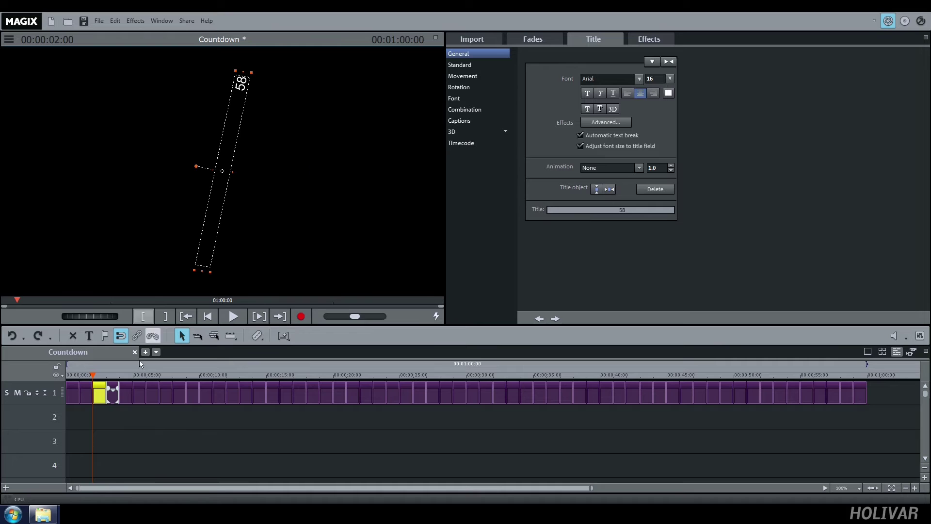
- Renumber the following title clips, continuing the countdown past the 14-second mark
double_click(113, 394)
type("57")
left_click(330, 156)
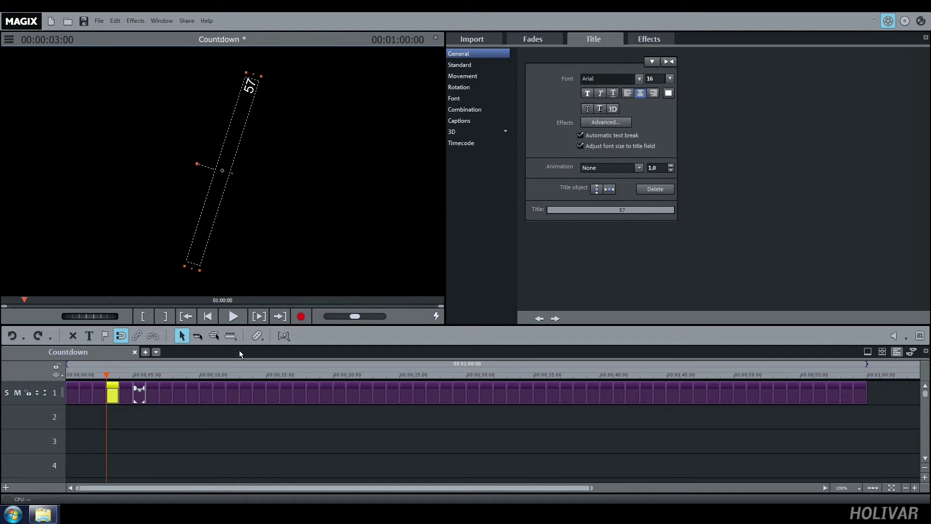
double_click(138, 394)
type("55")
left_click(330, 157)
double_click(153, 394)
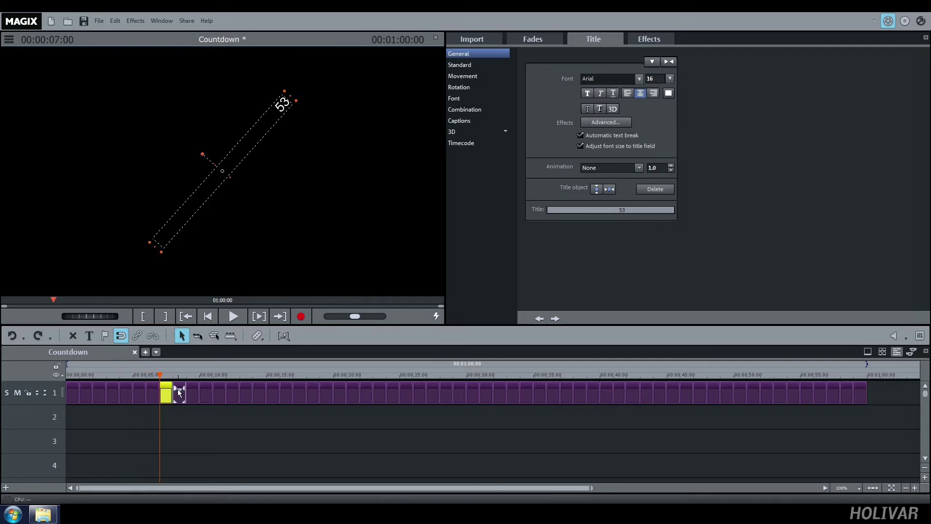
left_click(331, 157)
double_click(200, 393)
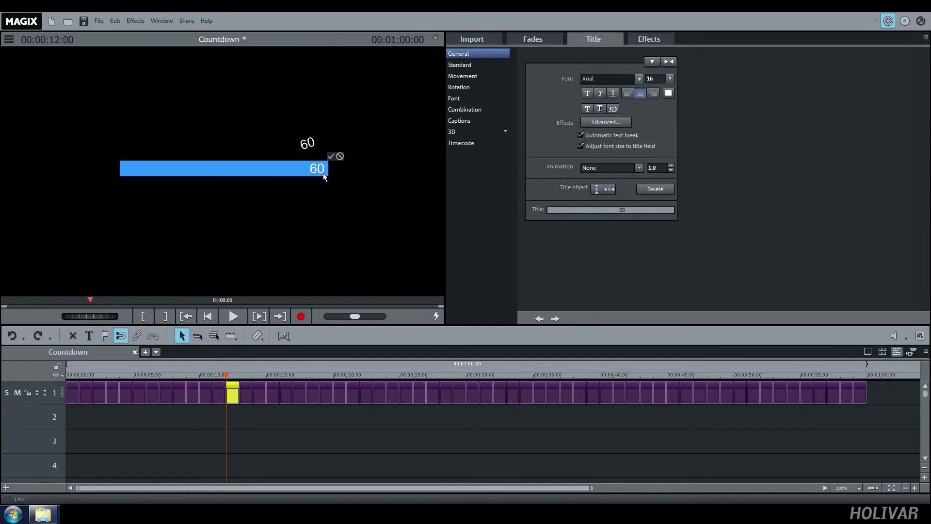
double_click(240, 394)
type("46")
left_click(330, 156)
type("44")
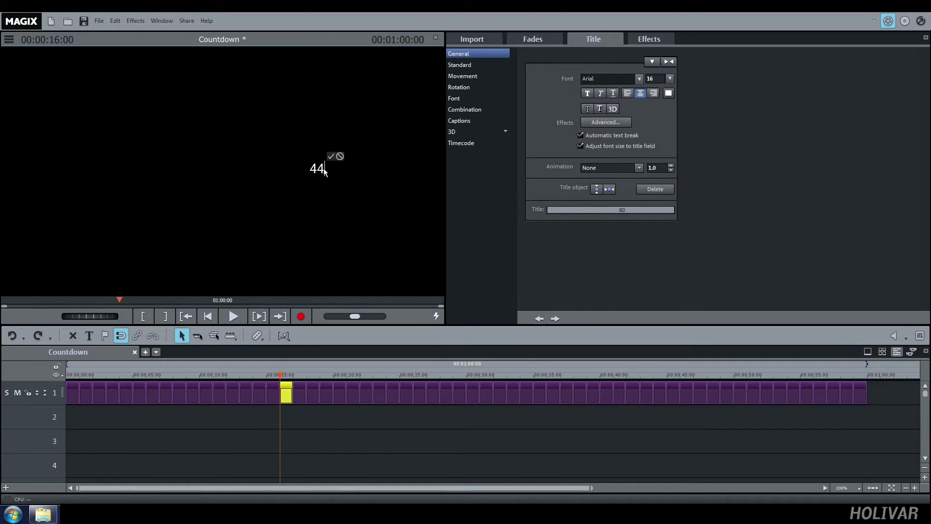
type("4342")
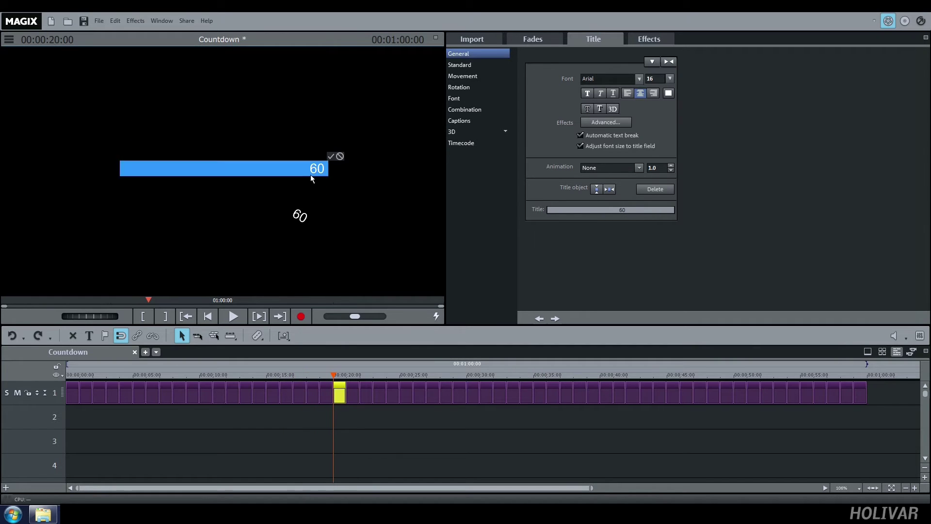
type("3736")
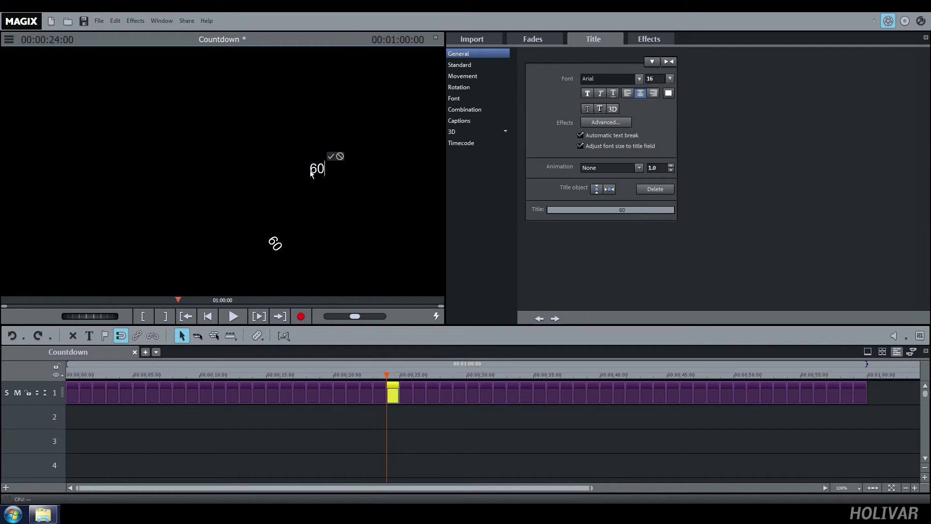
type("35343332")
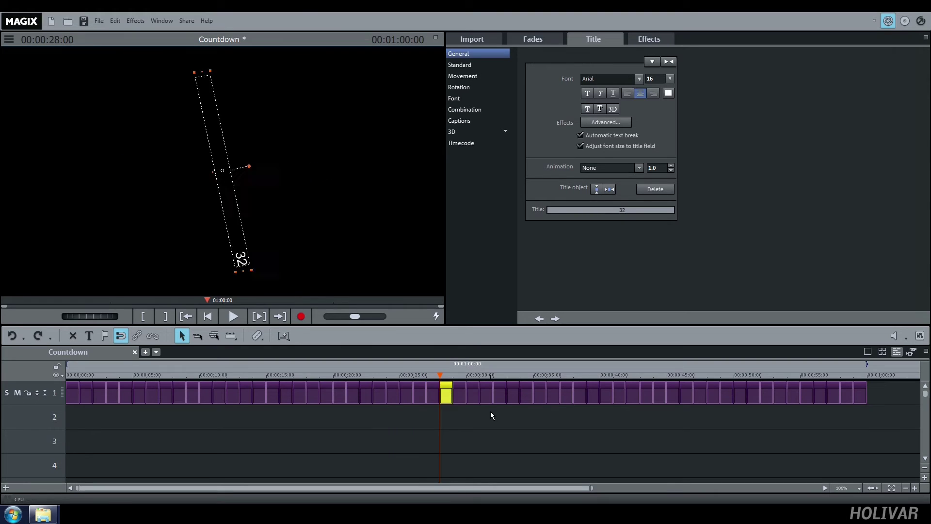
type("312928")
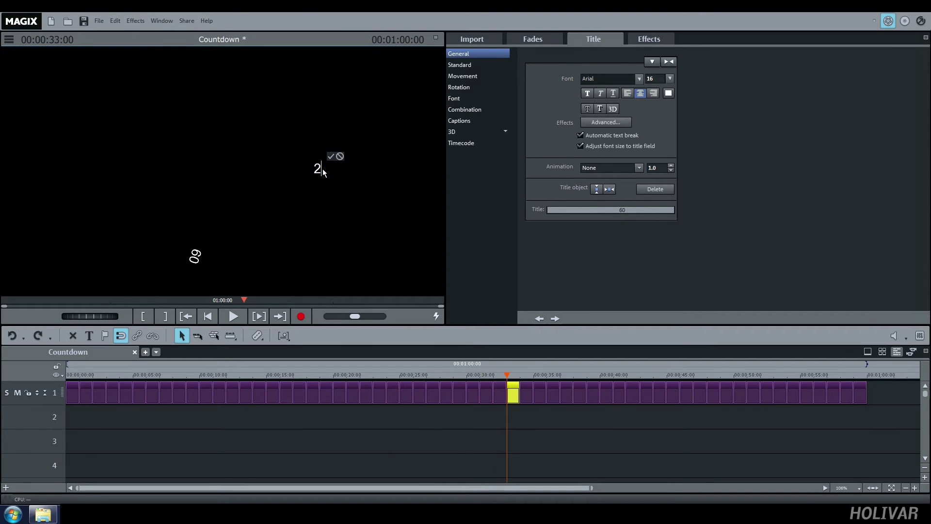
type("2726252423")
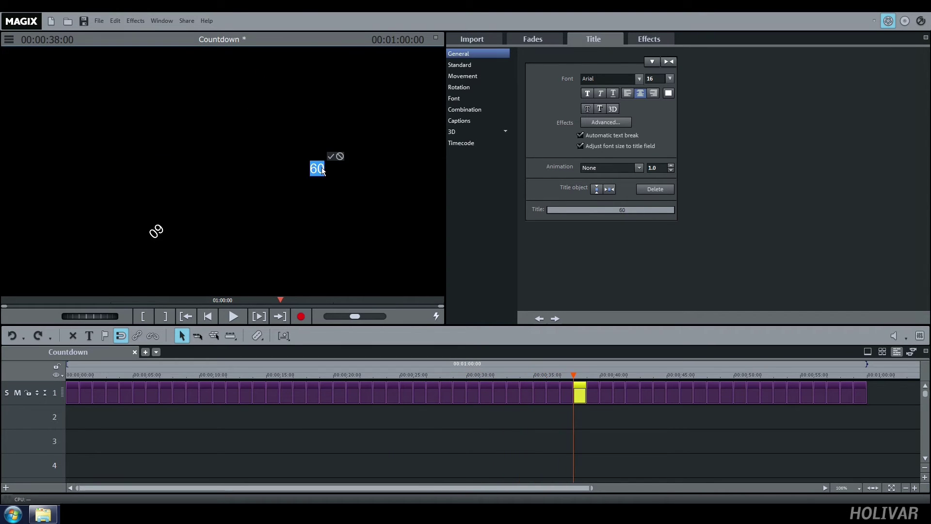
type("2221201918")
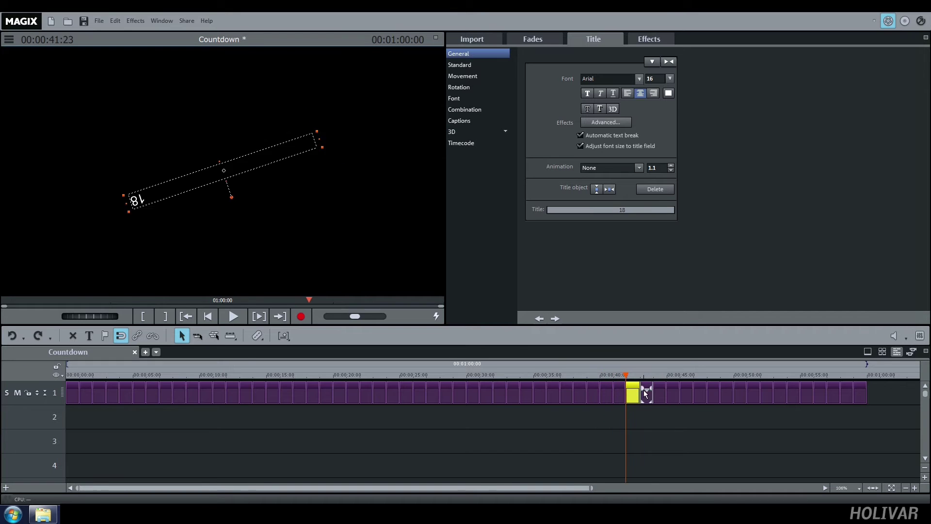
type("1716")
type("15")
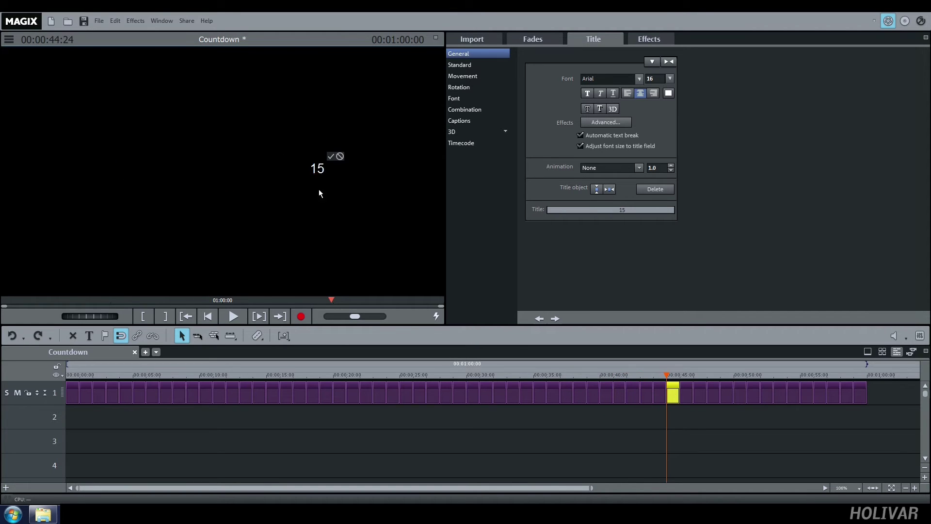
type("14131211")
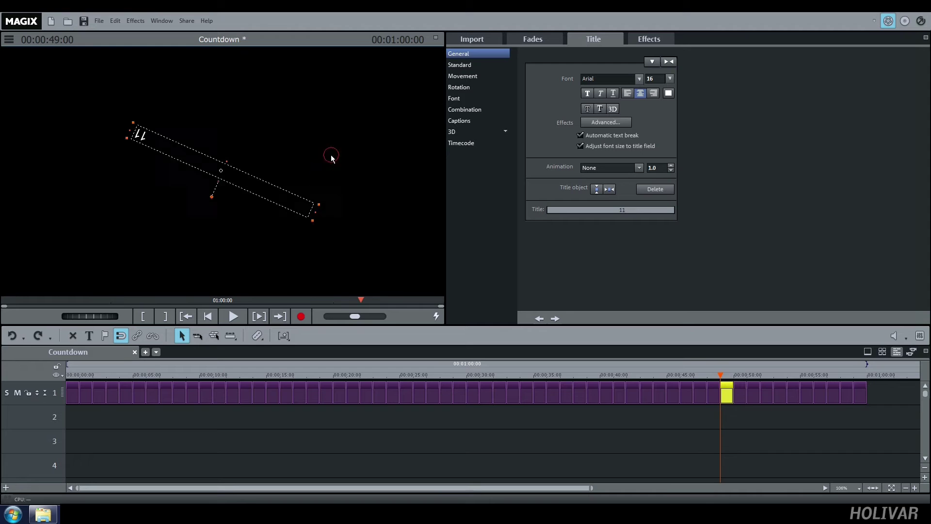
type("10090807")
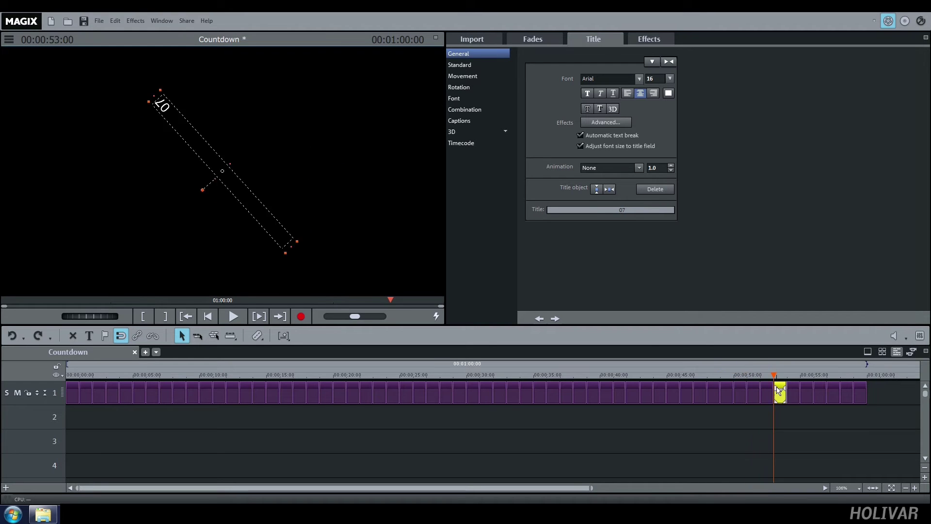
type("06050403")
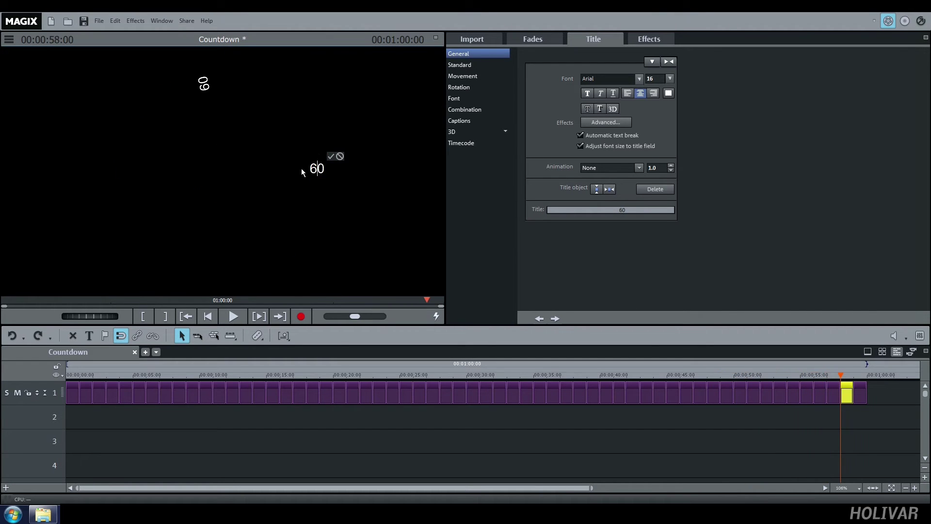
type("02")
- Set the last title clip to 01 and play the countdown from the start
left_click(859, 394)
double_click(860, 393)
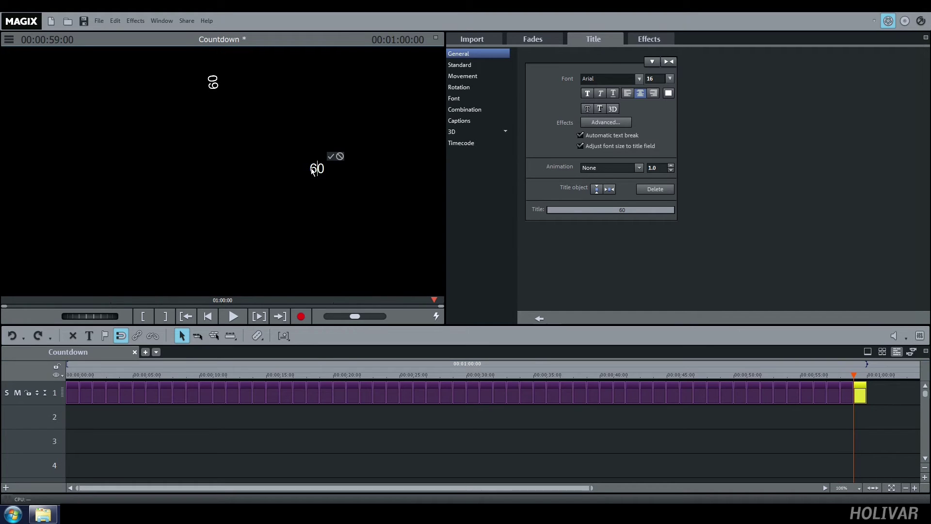
double_click(318, 169)
type("01")
left_click(331, 158)
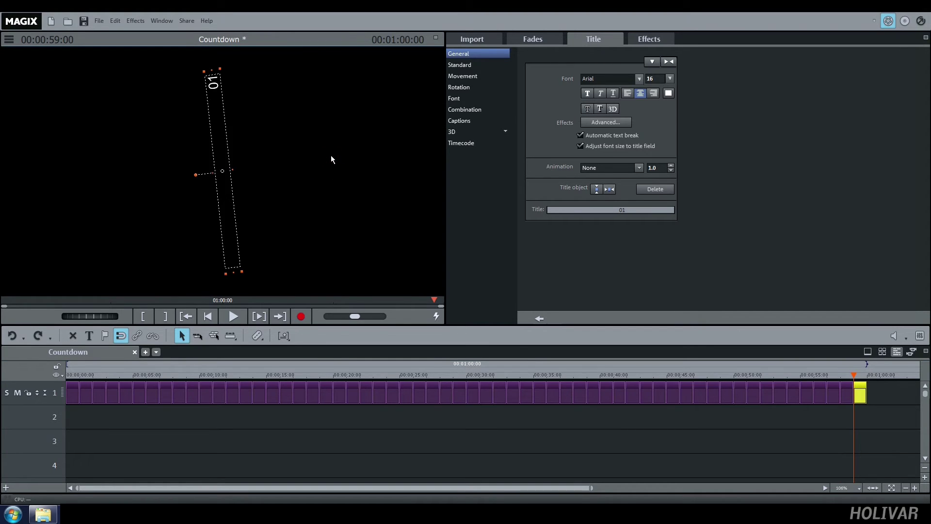
left_click(208, 316)
- Stop the countdown preview and open the Countdown ENGL folder in Explorer
left_click(234, 316)
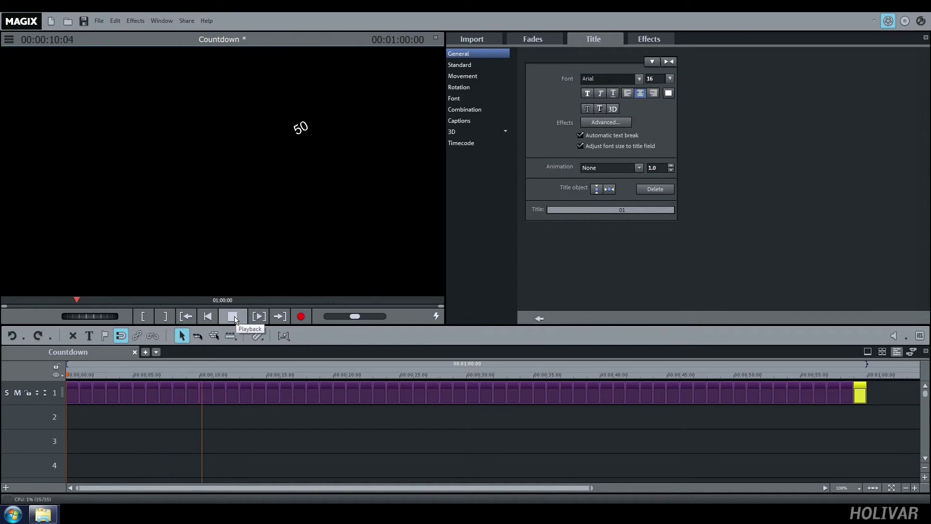
left_click(235, 316)
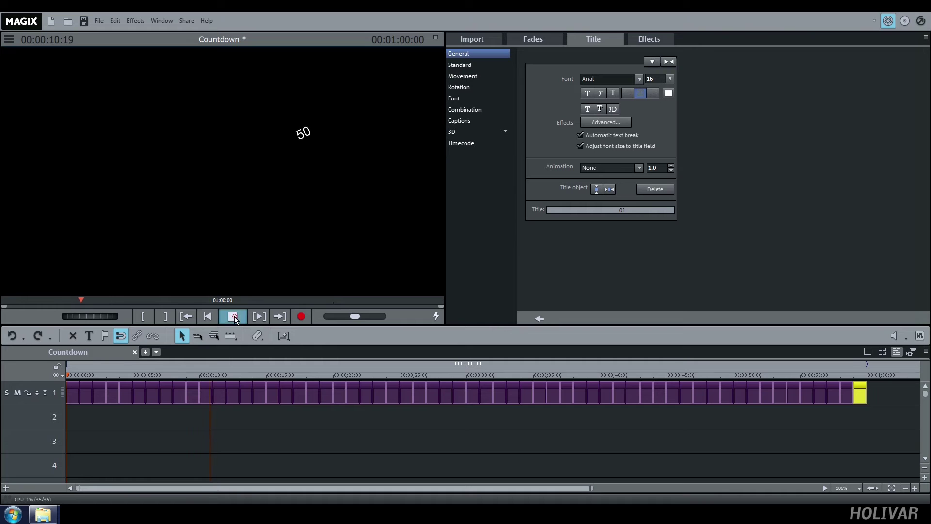
left_click(45, 513)
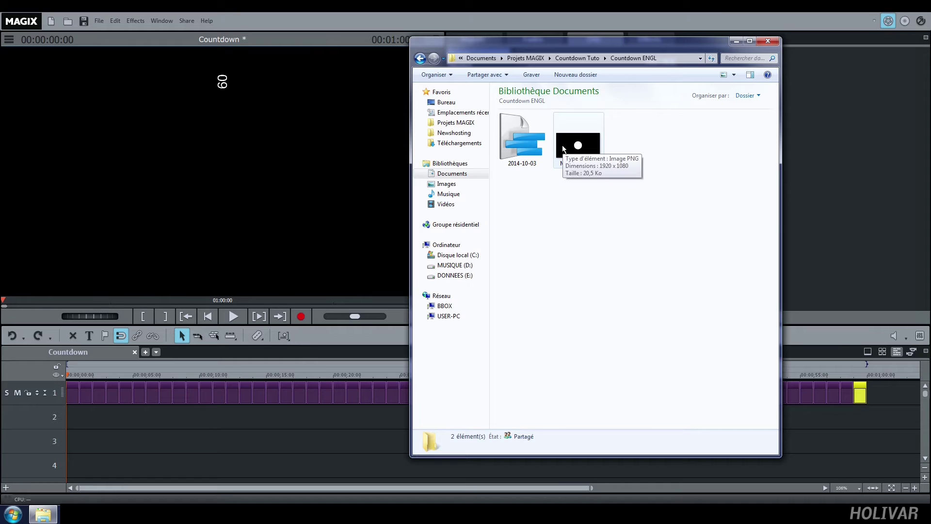
- Drag Matte_9_00001 from Explorer onto the start of track 2
left_click(563, 149)
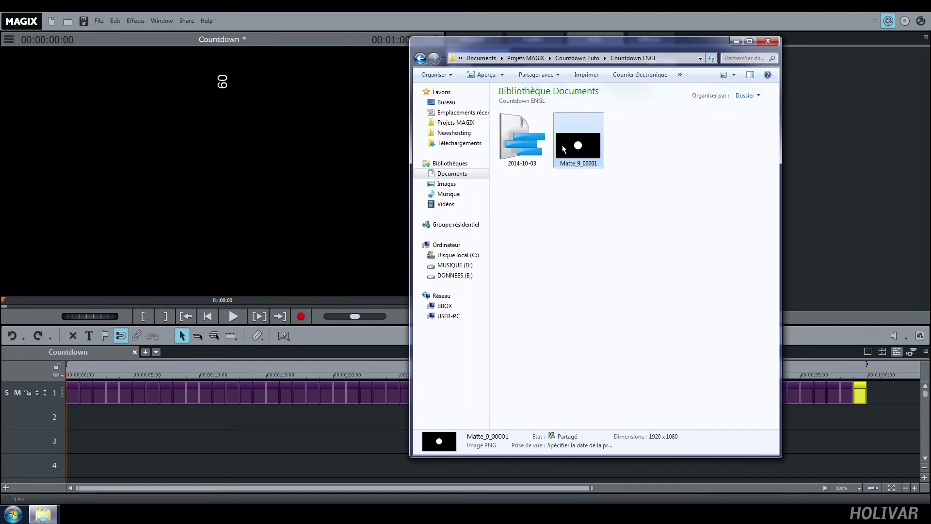
left_click_drag(562, 145, 94, 424)
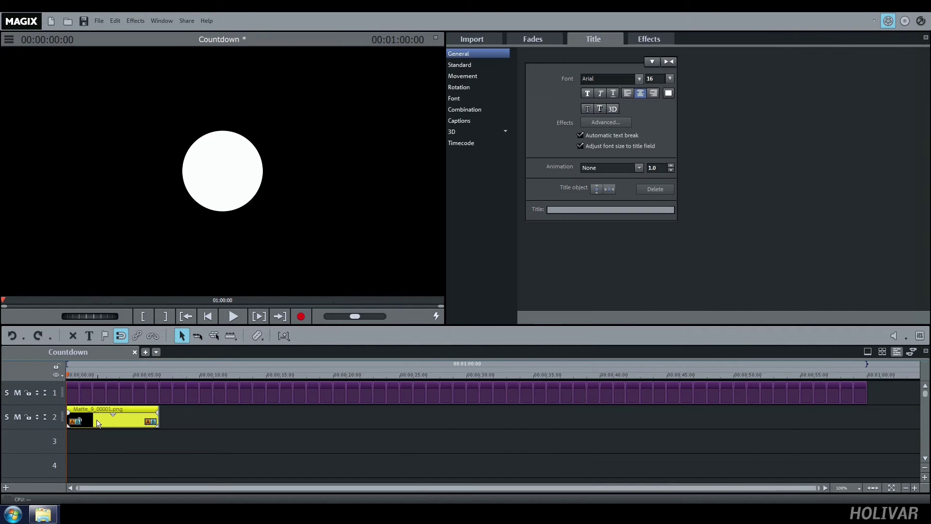
- Place the Red test image at the start of track 3, then select the matte clip at 3 s
left_click(640, 38)
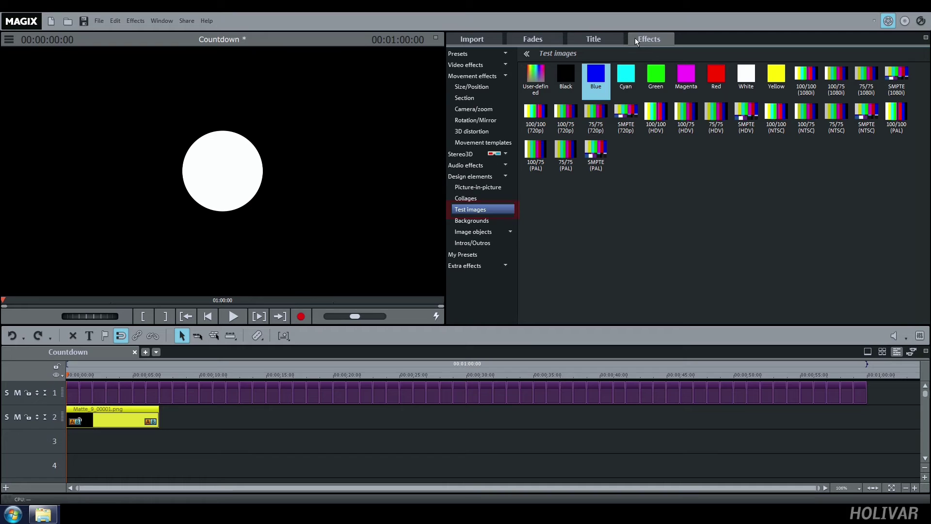
left_click(720, 74)
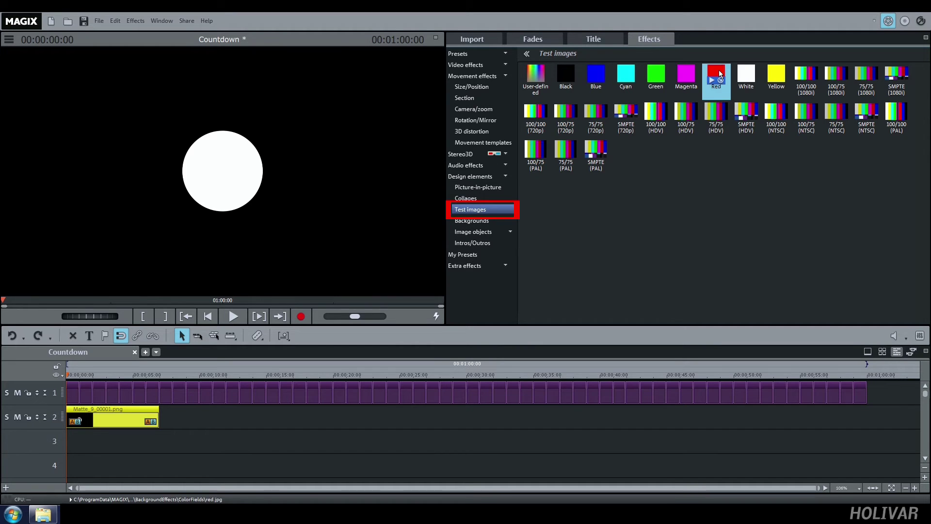
left_click_drag(351, 364, 103, 446)
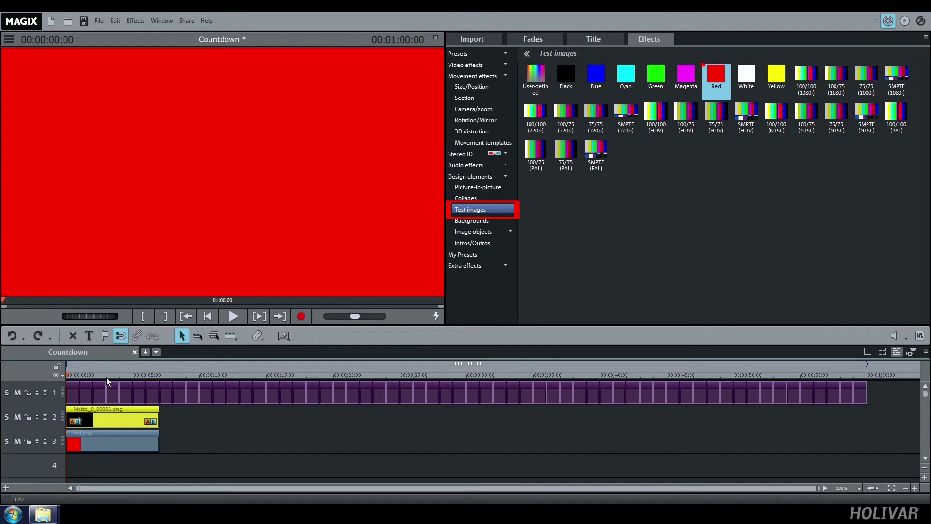
left_click(106, 377)
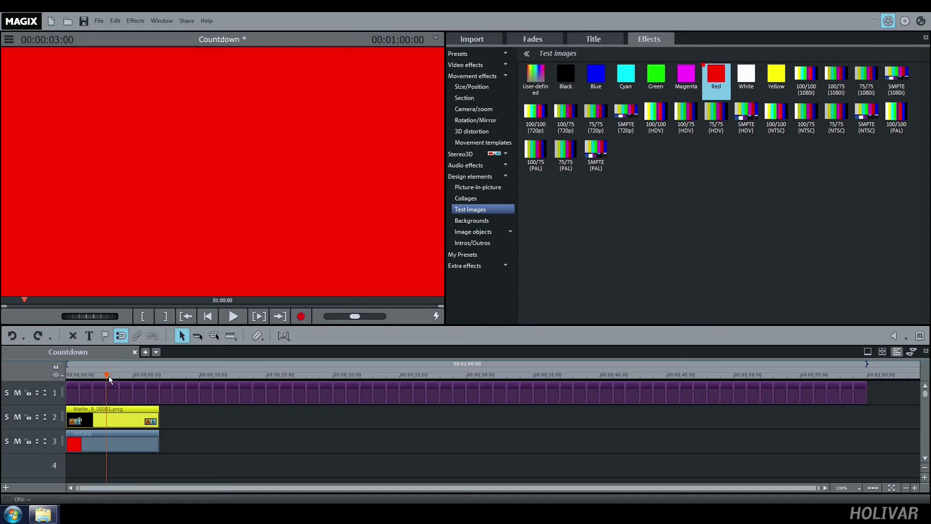
left_click(116, 423)
- Apply an Alpha chroma key to the circle matte clip on track 2
left_click(492, 66)
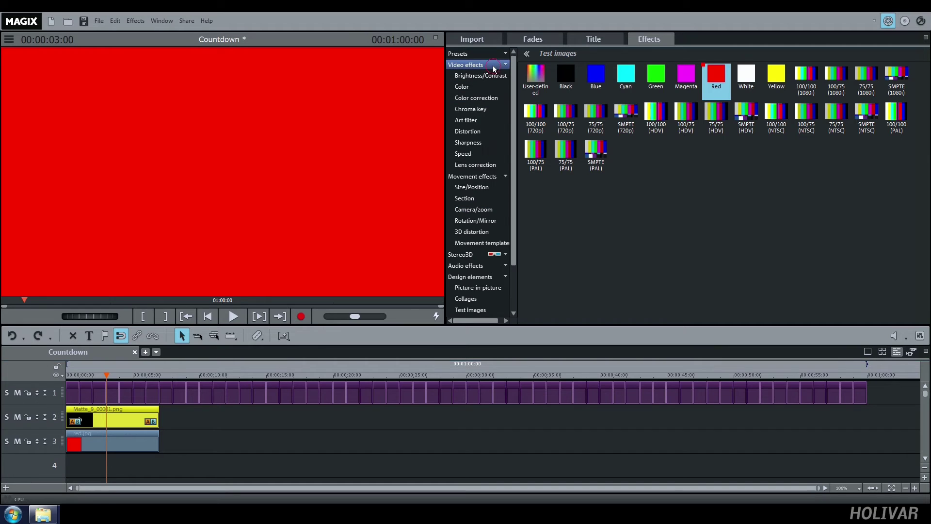
left_click(495, 108)
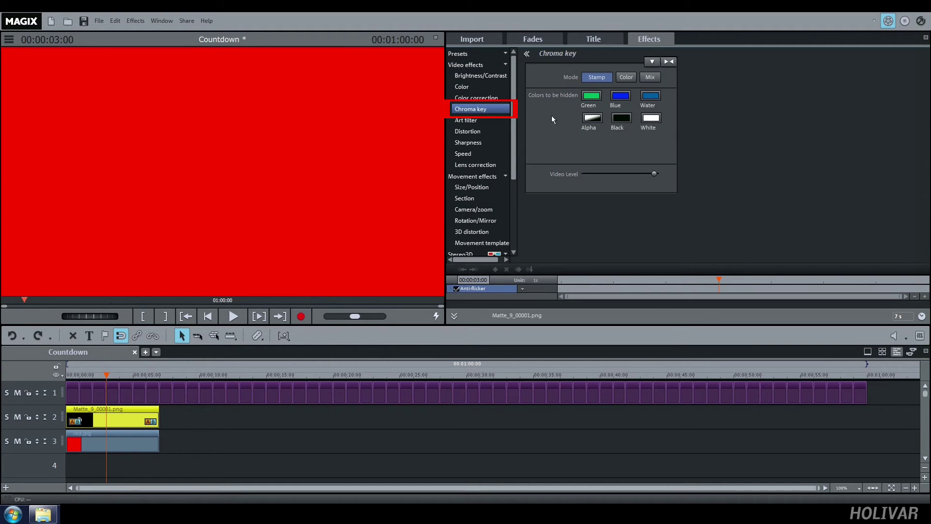
left_click(592, 118)
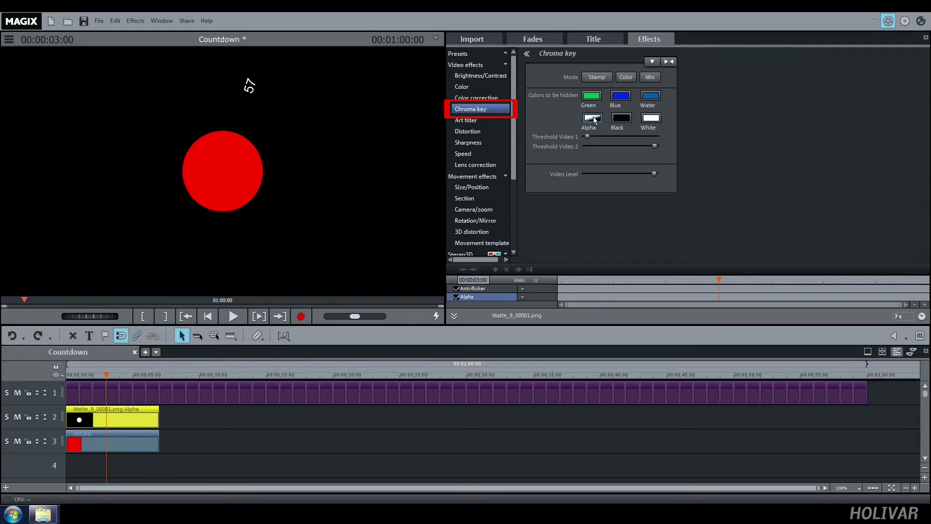
- Set the matte's Size/Position zoom to 197, centre it, and preview the result
left_click(152, 392)
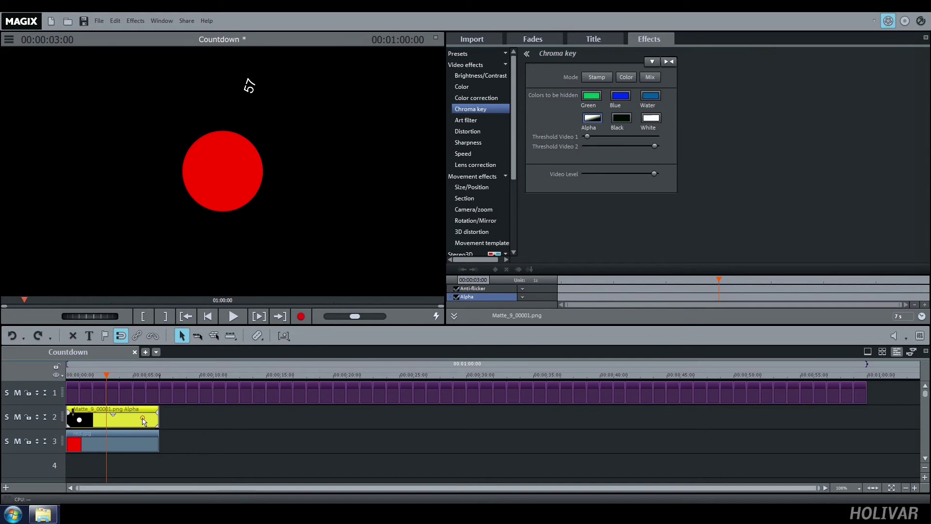
left_click(492, 189)
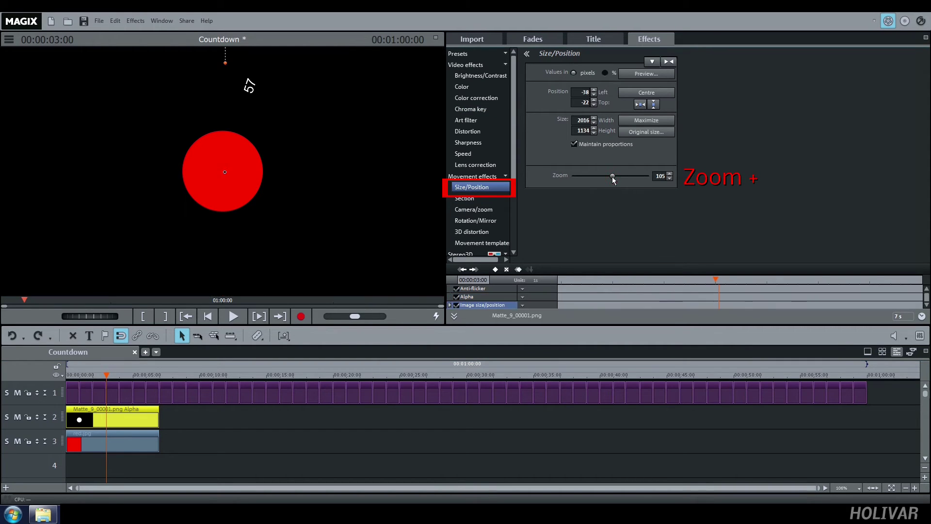
left_click_drag(610, 177, 649, 178)
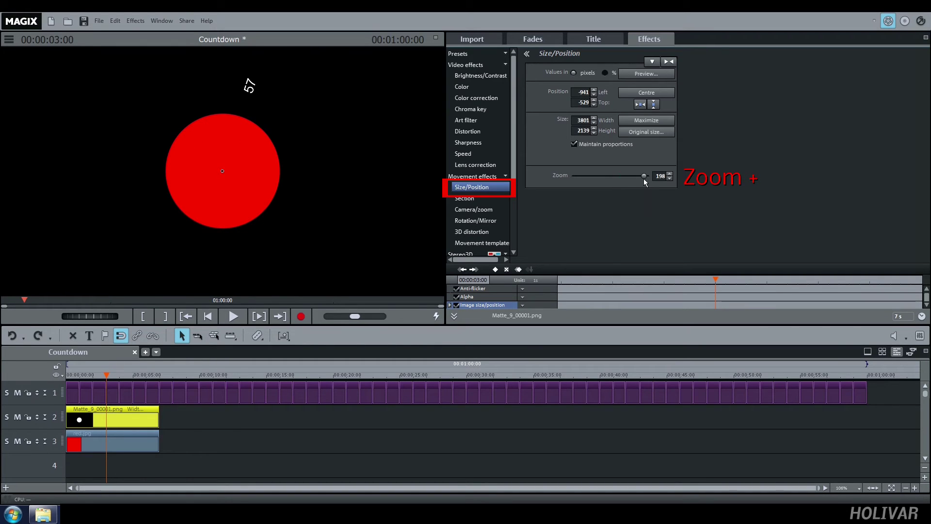
left_click(670, 180)
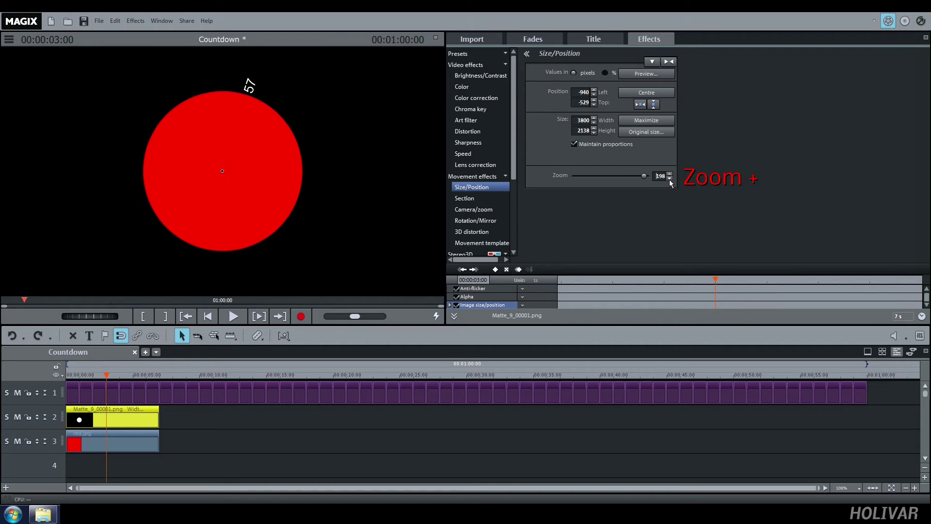
left_click(669, 180)
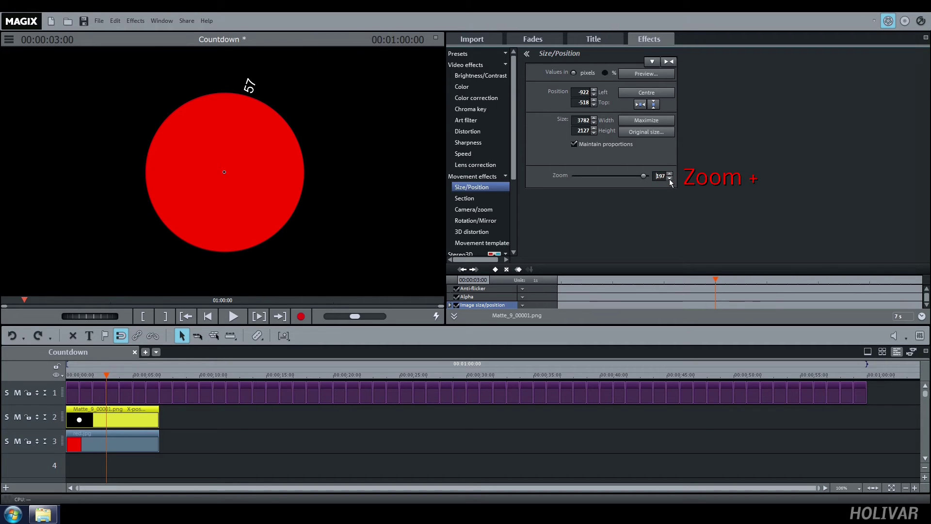
left_click(661, 90)
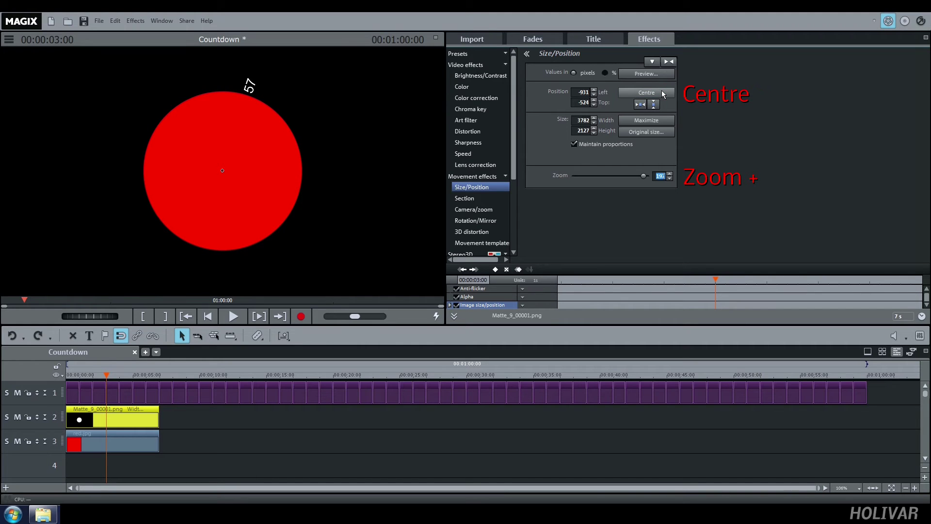
left_click(235, 313)
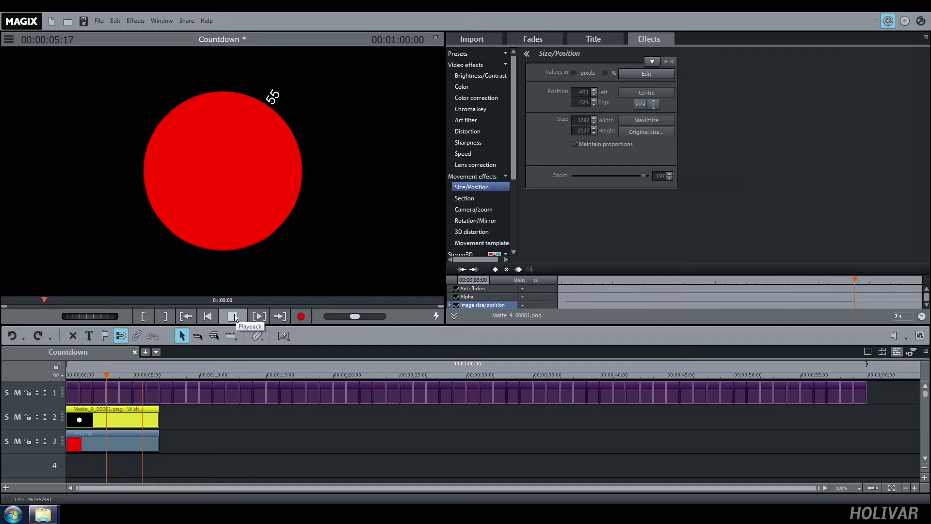
left_click(234, 314)
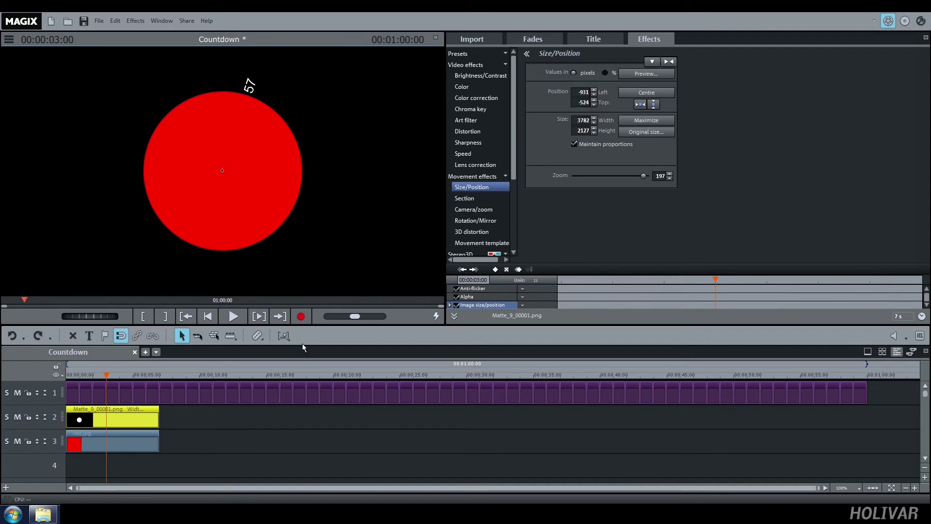
- Enlarge the timeline and Ctrl-drag a copy of the circle matte onto track 4
left_click_drag(308, 324, 317, 292)
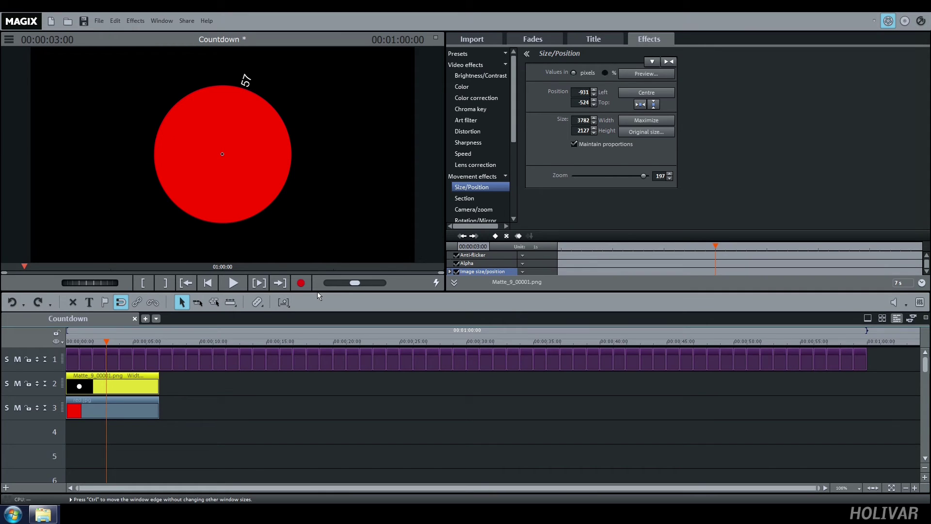
mouse_move(124, 417)
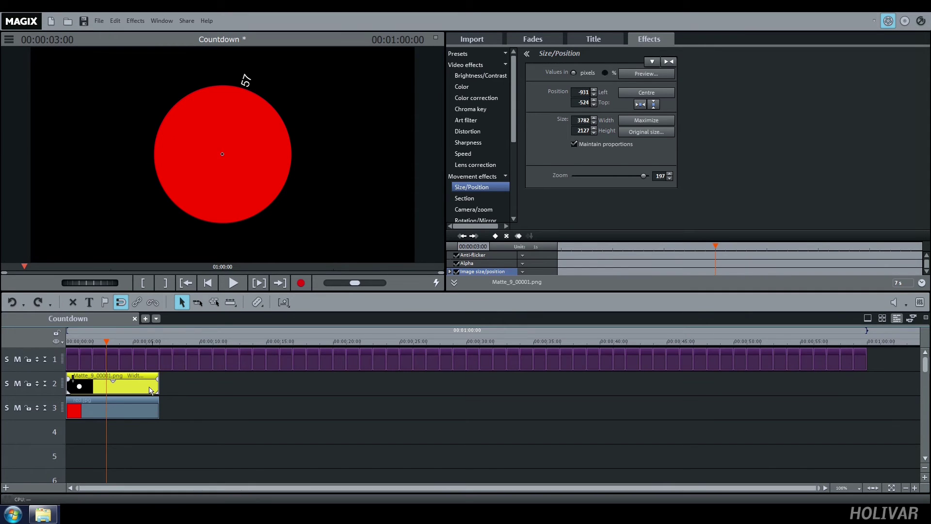
left_click(138, 389)
left_click_drag(138, 388, 134, 433)
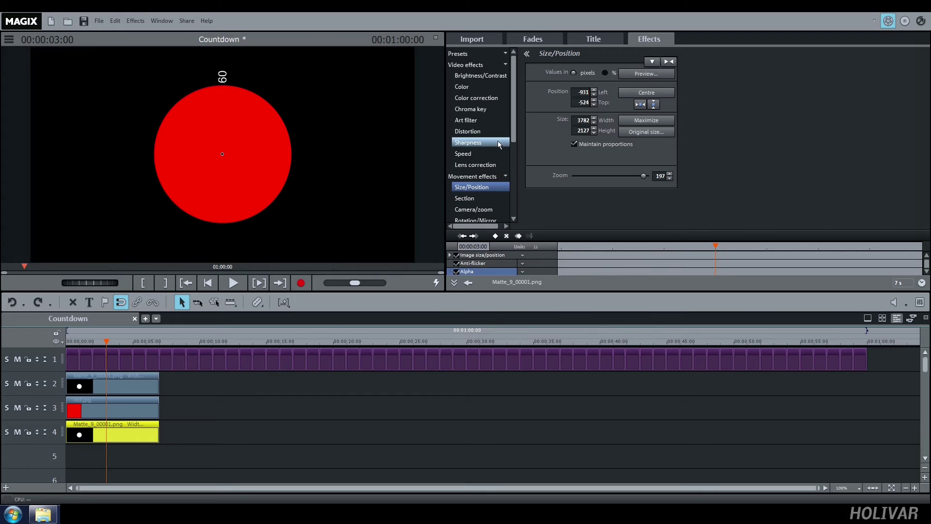
left_click_drag(514, 140, 514, 211)
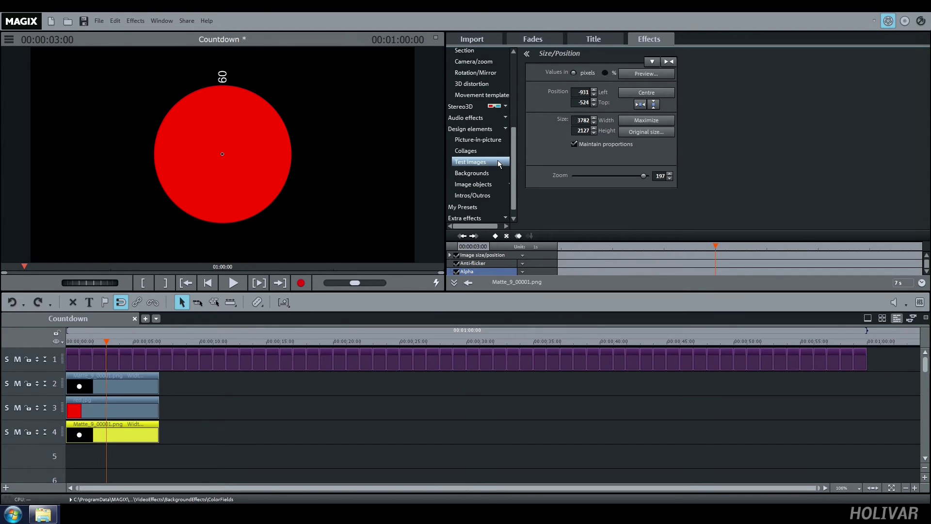
- Add the Black test image at the start of track 5 and select the track 4 matte
left_click(499, 163)
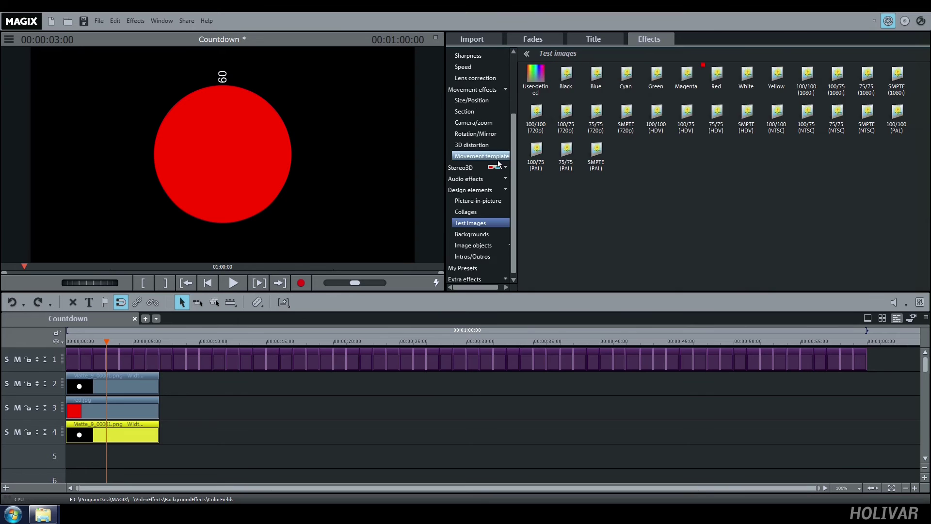
left_click(563, 73)
left_click_drag(466, 195, 101, 463)
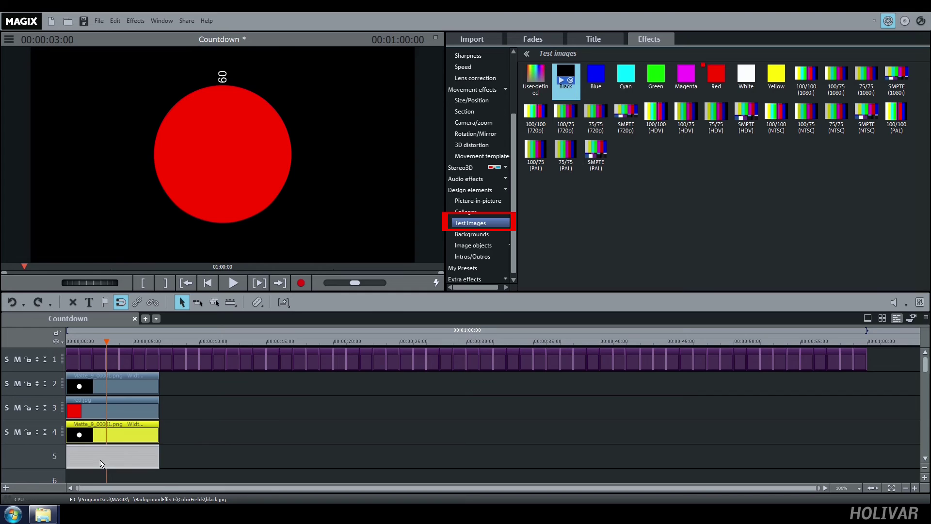
left_click_drag(101, 463, 103, 458)
left_click(131, 436)
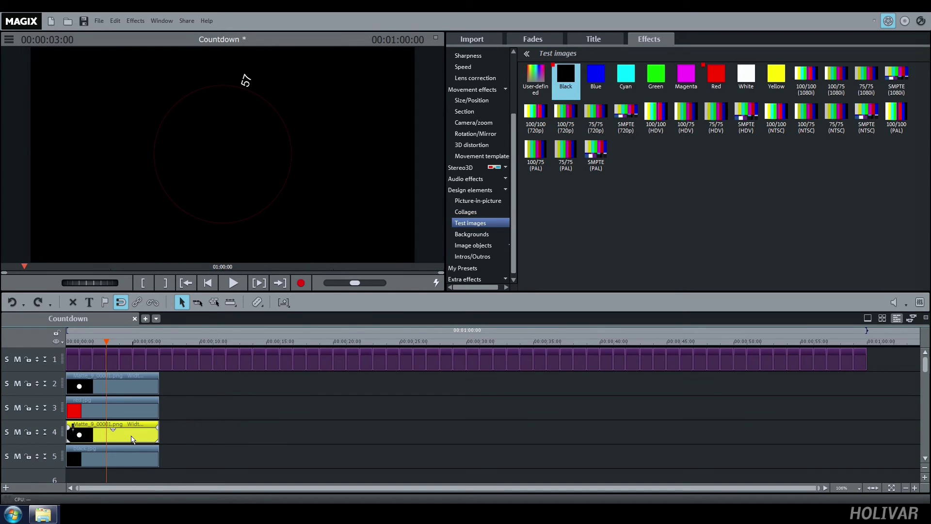
- Set the track 4 matte's zoom to about 186 and centre it in the frame
left_click(499, 101)
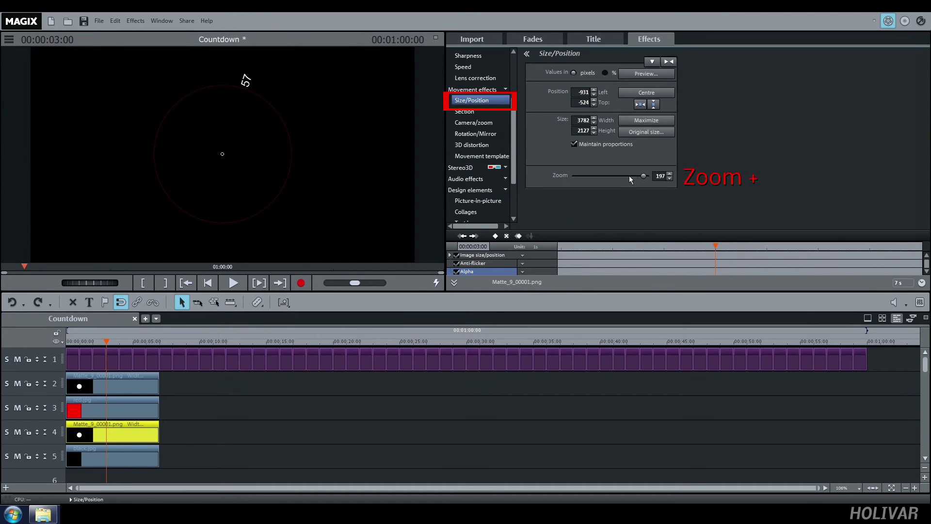
left_click_drag(643, 177, 632, 176)
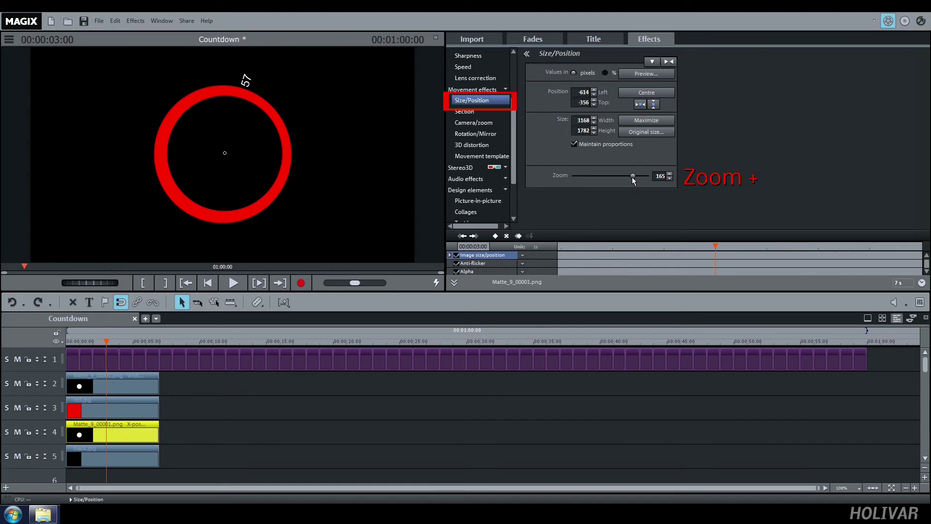
left_click(670, 177)
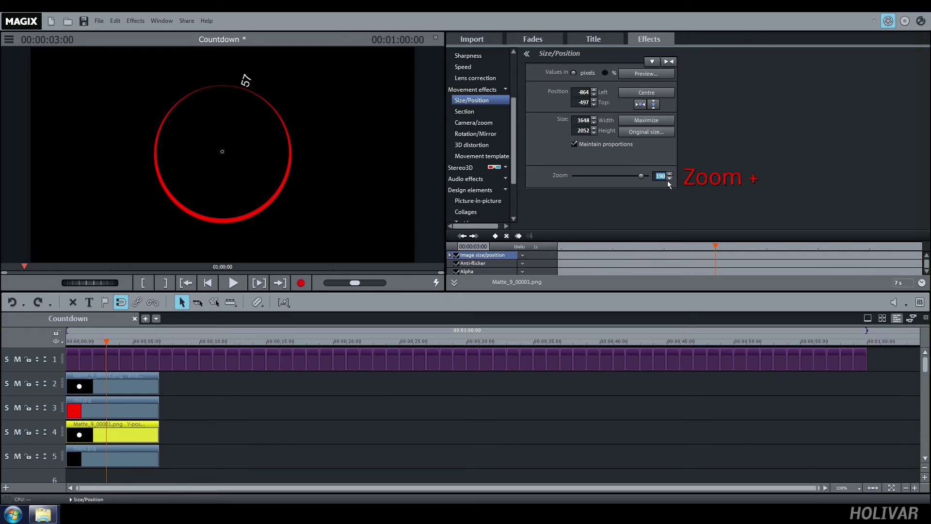
left_click(670, 180)
left_click(669, 178)
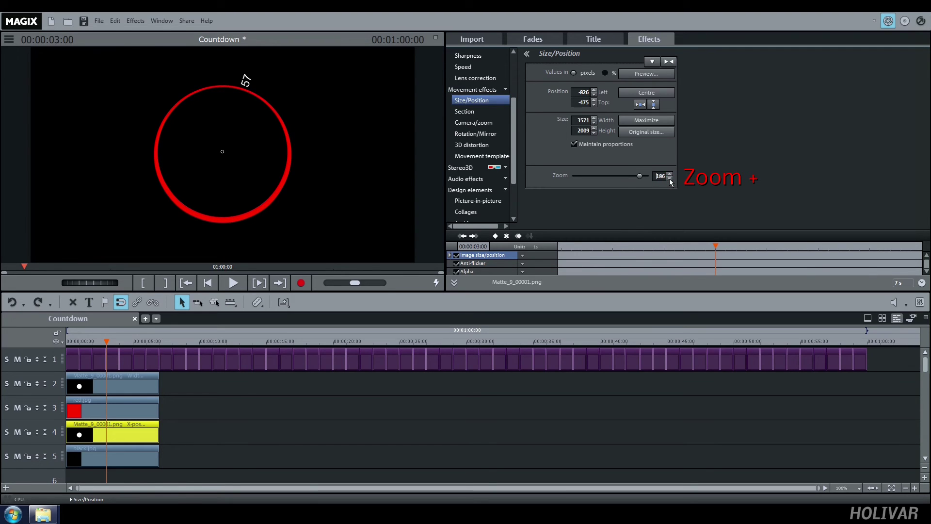
left_click(670, 178)
left_click(658, 94)
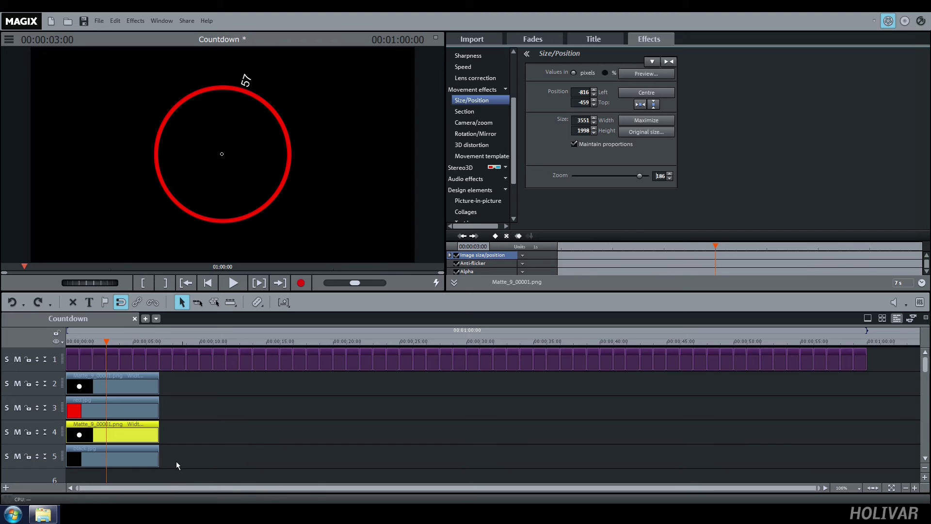
left_click(157, 458)
- Stretch the black clip and the track 4 and track 2 mattes to the one-minute mark
left_click_drag(157, 458, 861, 458)
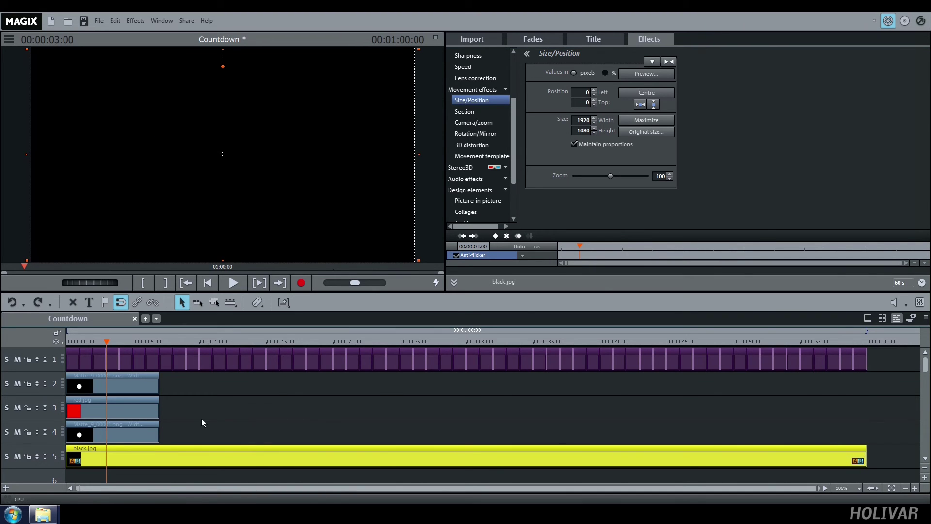
left_click(157, 433)
left_click_drag(158, 433, 865, 435)
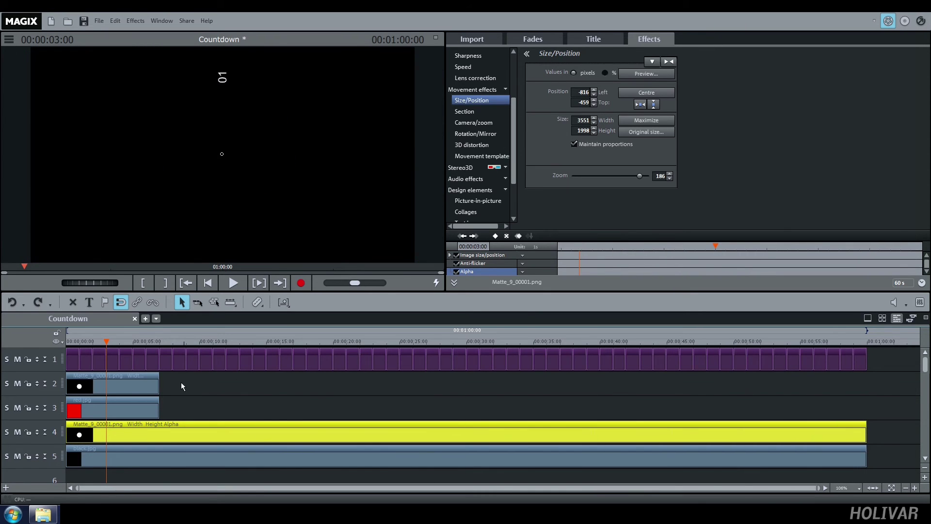
left_click_drag(157, 388, 866, 386)
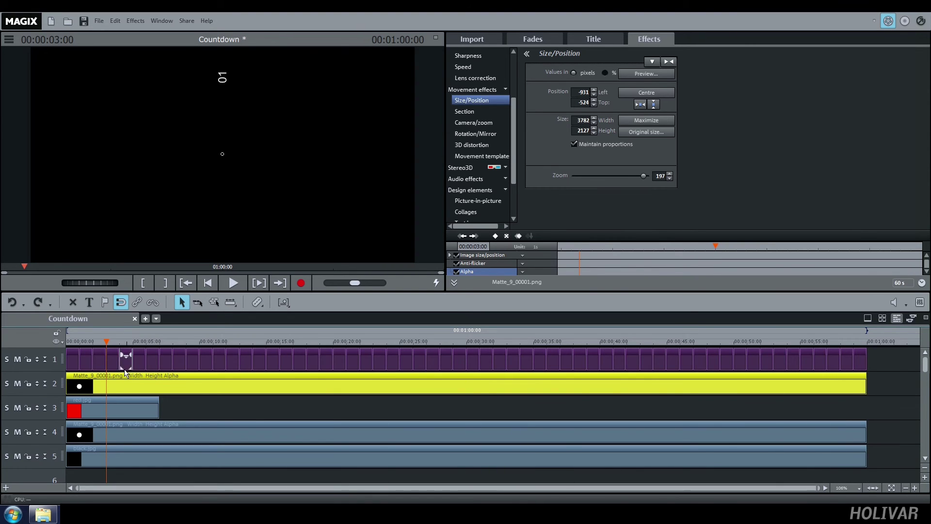
left_click_drag(106, 342, 112, 343)
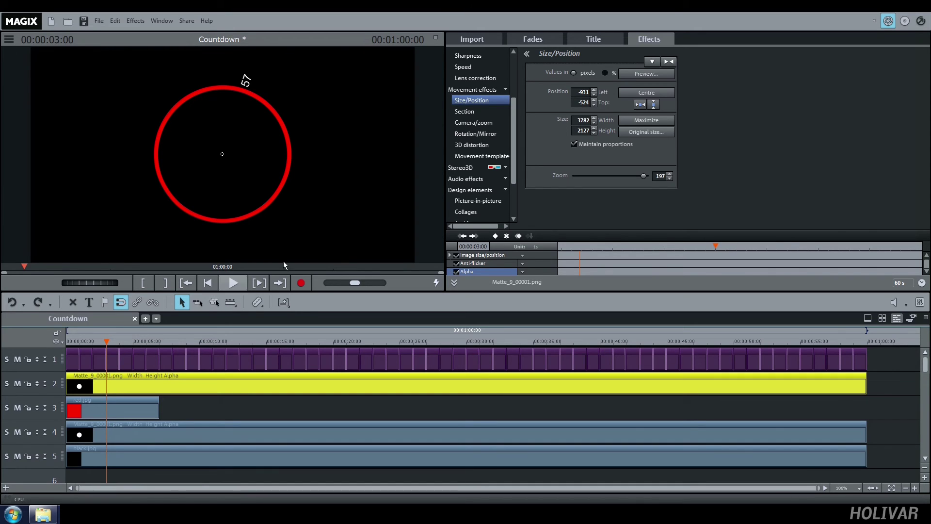
left_click_drag(511, 171, 511, 194)
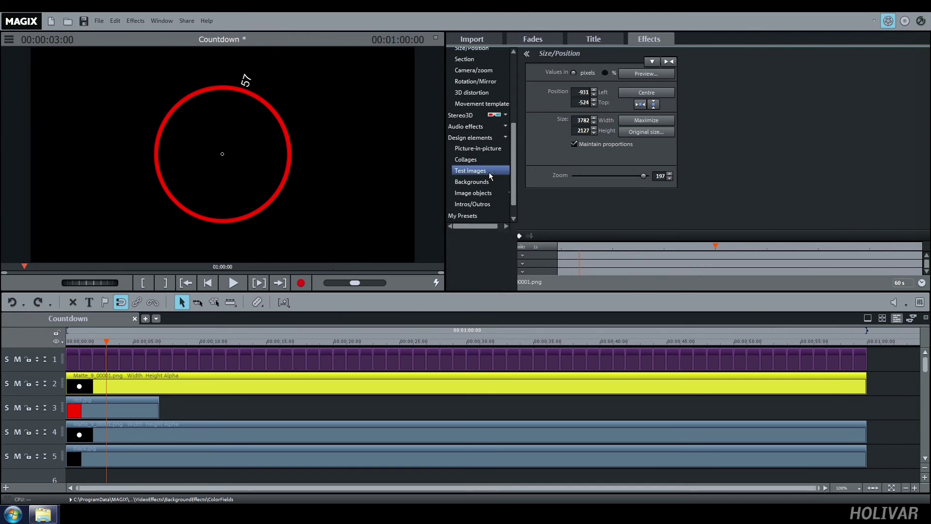
- Add a Blue test image on track 3 starting near 14 s, overlapping the stretched red clip
left_click(490, 172)
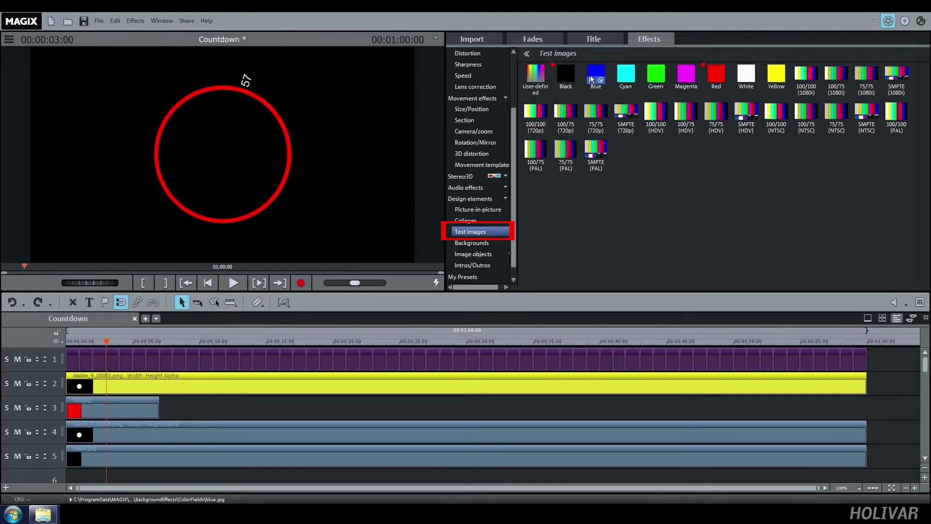
mouse_move(595, 73)
left_mouse_down()
mouse_move(611, 406)
mouse_move(863, 405)
left_mouse_up()
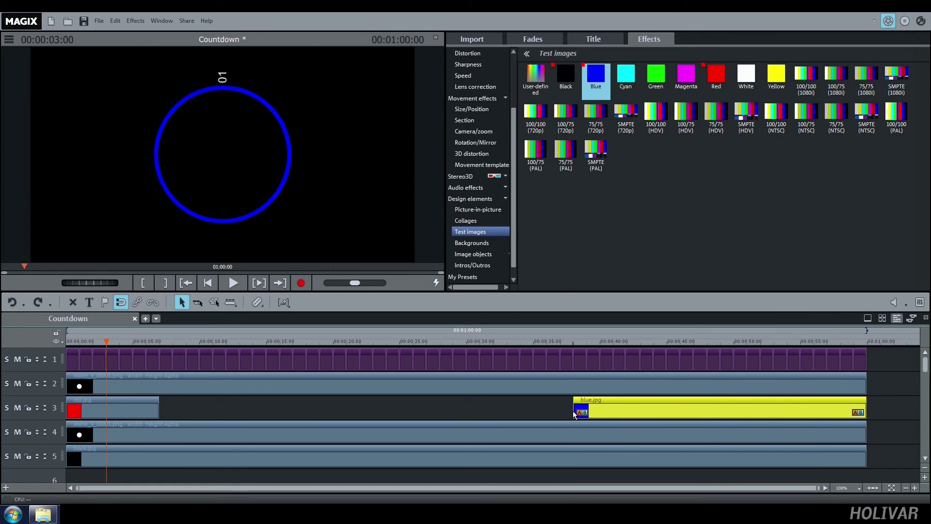
left_click_drag(573, 411, 458, 412)
left_click_drag(378, 411, 345, 408)
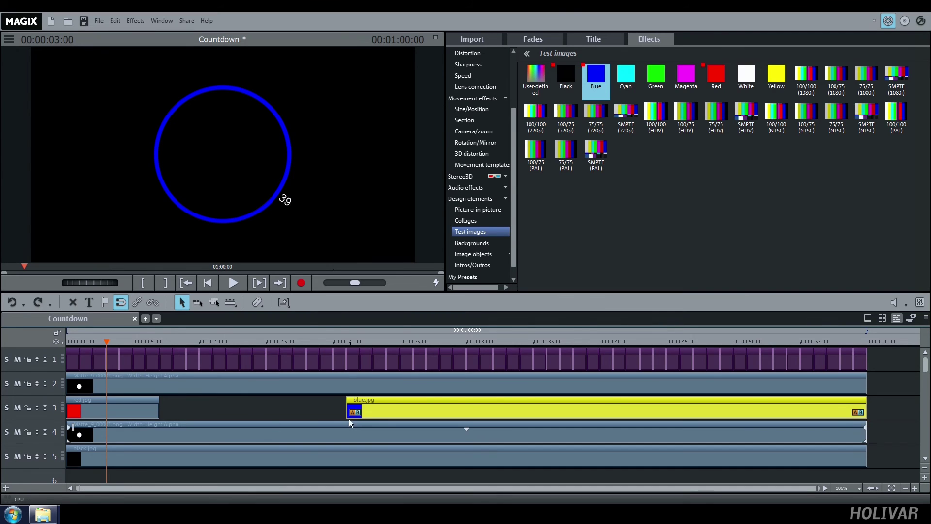
left_click_drag(348, 414, 274, 416)
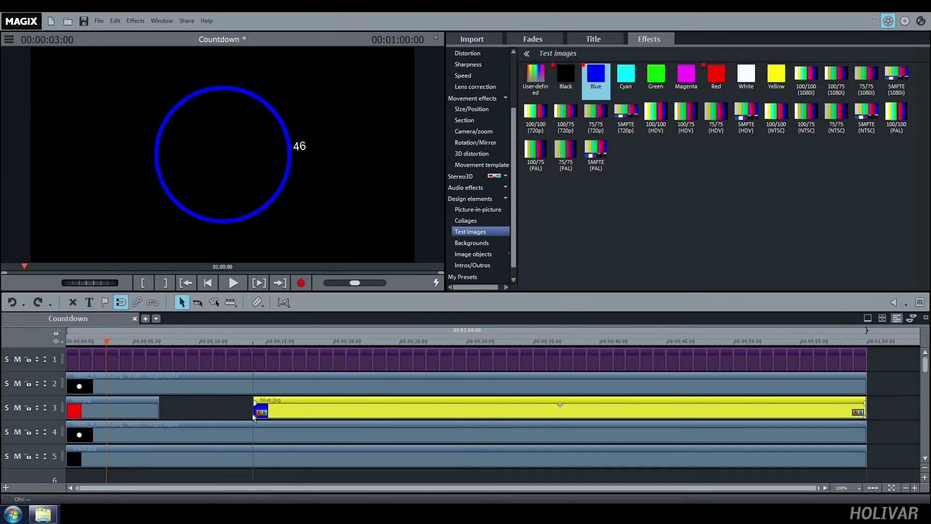
left_click_drag(158, 411, 608, 412)
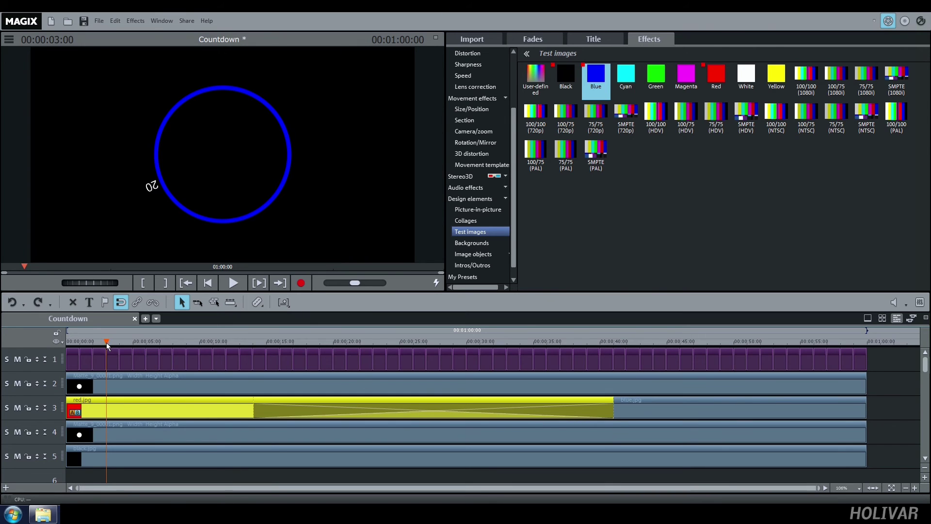
- Preview early and late frames to check the ring turning from red to blue
mouse_move(107, 342)
left_mouse_down()
mouse_move(411, 343)
mouse_move(735, 370)
left_mouse_up()
left_click(702, 416)
left_click(719, 438)
left_click_drag(737, 341, 859, 340)
- Stretch the final clips on tracks 1–5 past 1:00 and park the playhead at 1:00
left_click(860, 355)
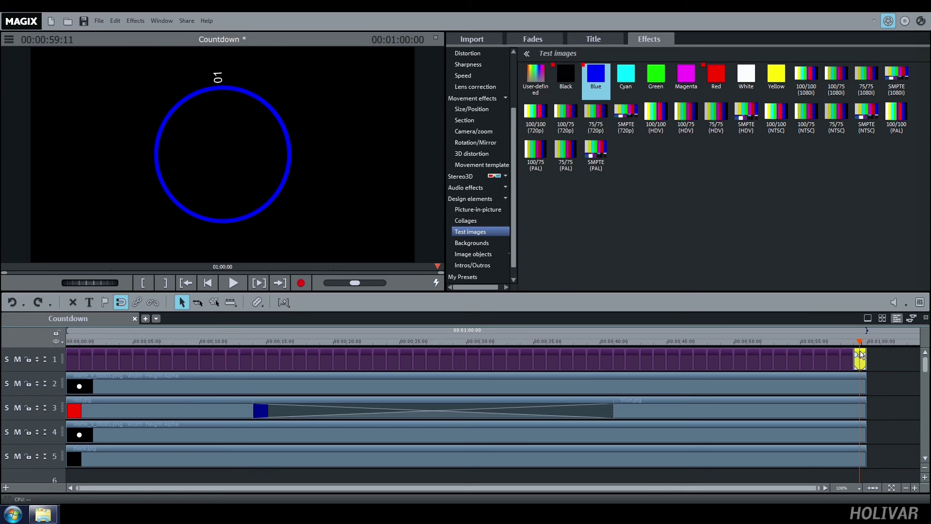
left_click(846, 382, "ctrl")
left_click(846, 406, "ctrl")
left_click(840, 431, "ctrl")
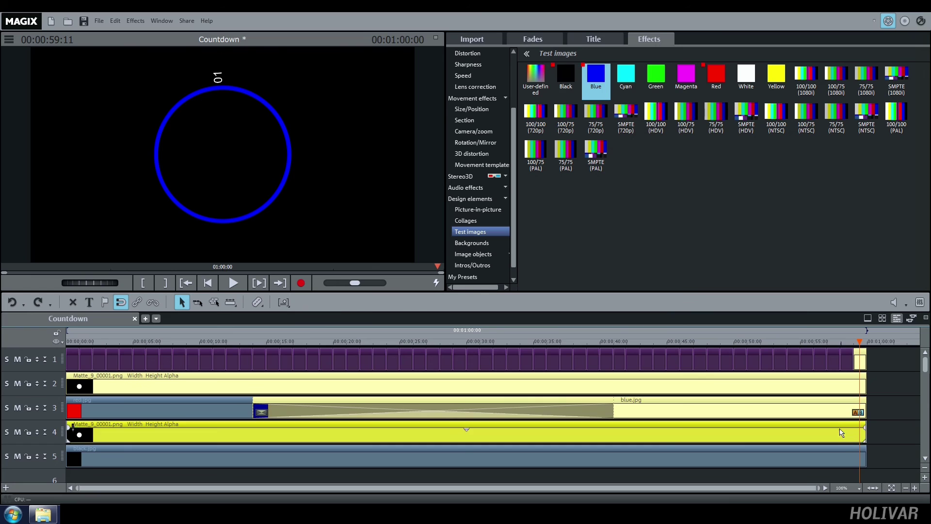
left_click(839, 455, "ctrl")
left_click(864, 409, "ctrl")
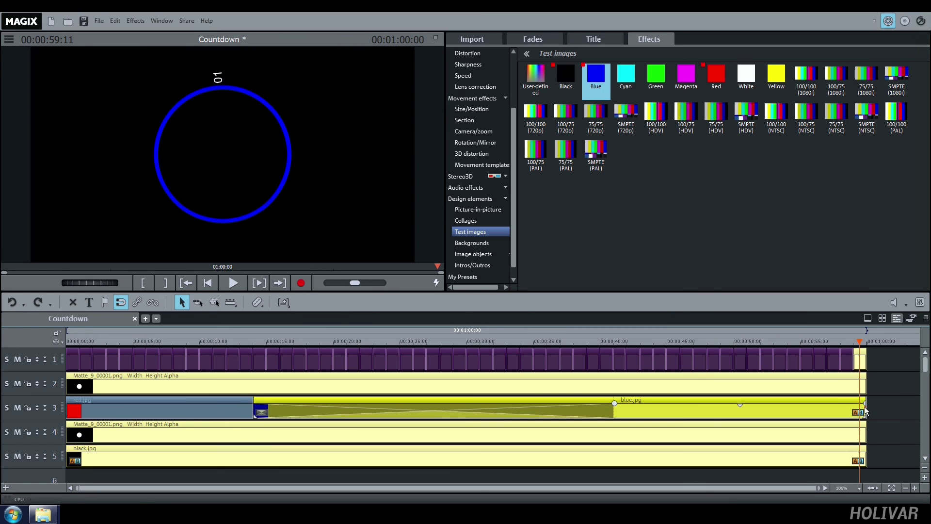
left_click_drag(865, 411, 908, 409)
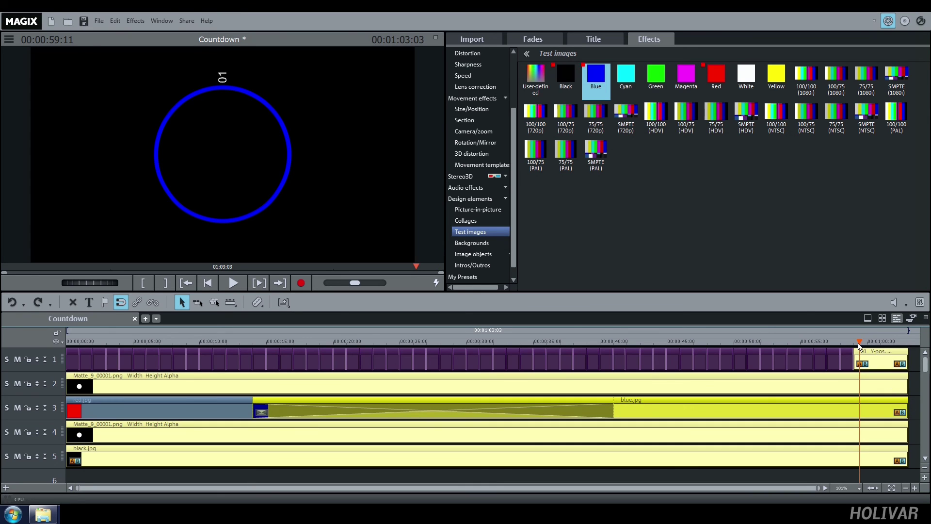
left_click_drag(860, 342, 868, 341)
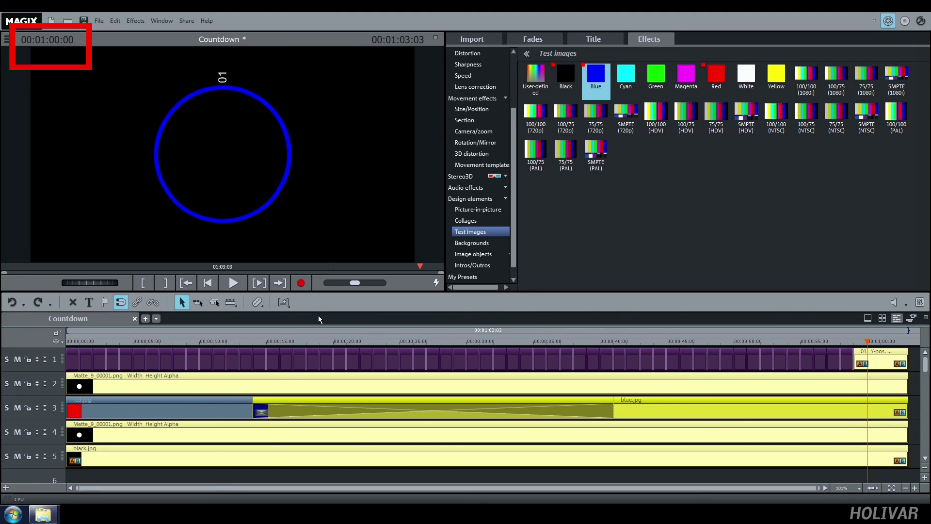
- Split all clips at 1:00, change the final title piece from 01 to 00, and preview
left_click(258, 304)
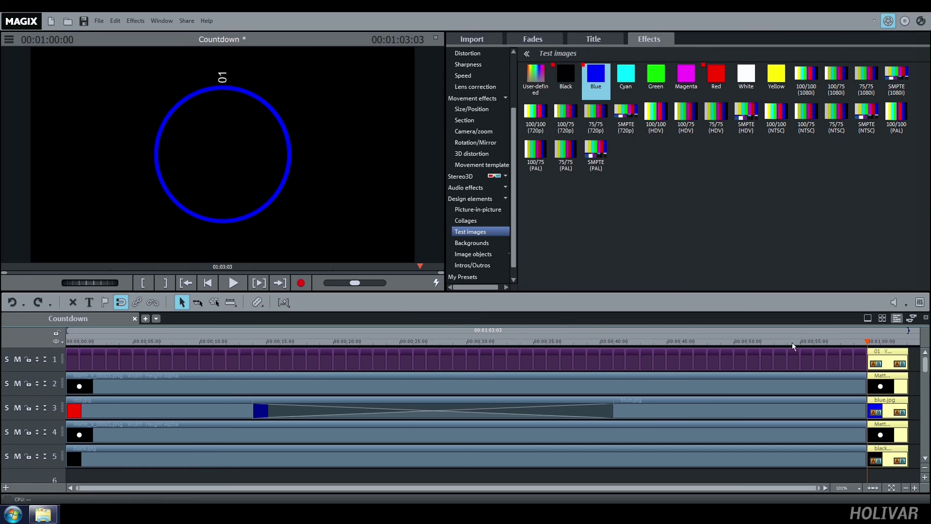
double_click(887, 356)
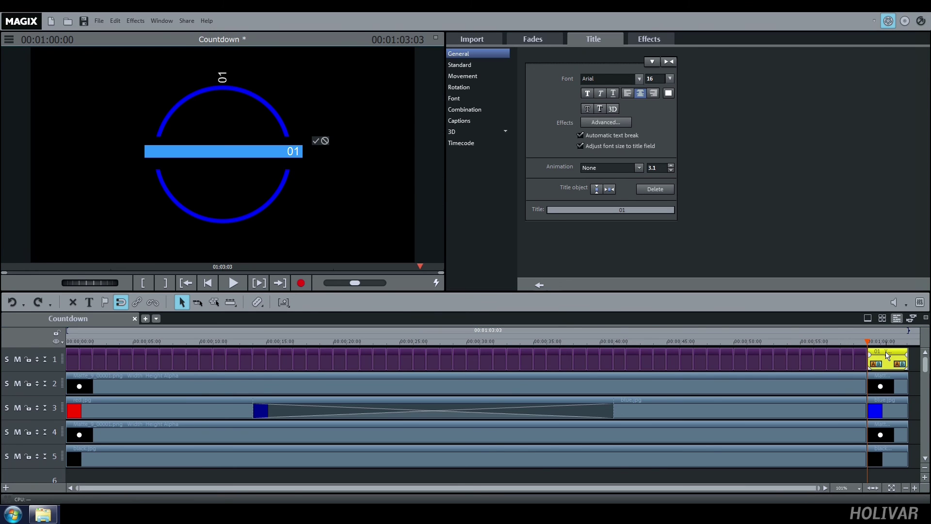
left_click(296, 155)
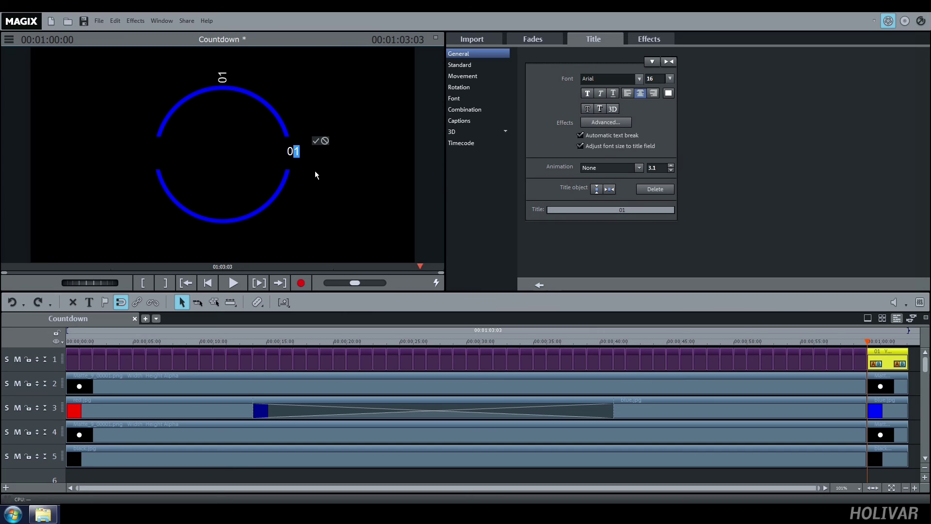
left_click(315, 142)
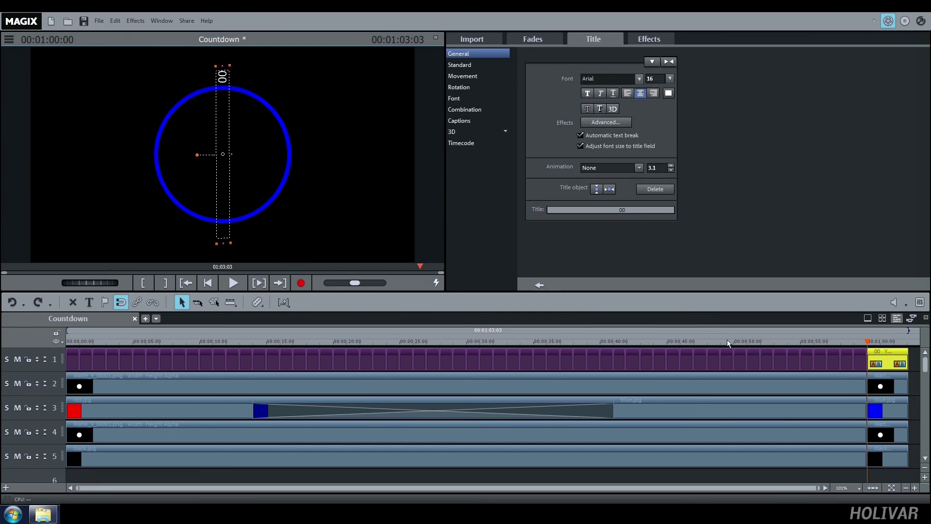
left_click(232, 282)
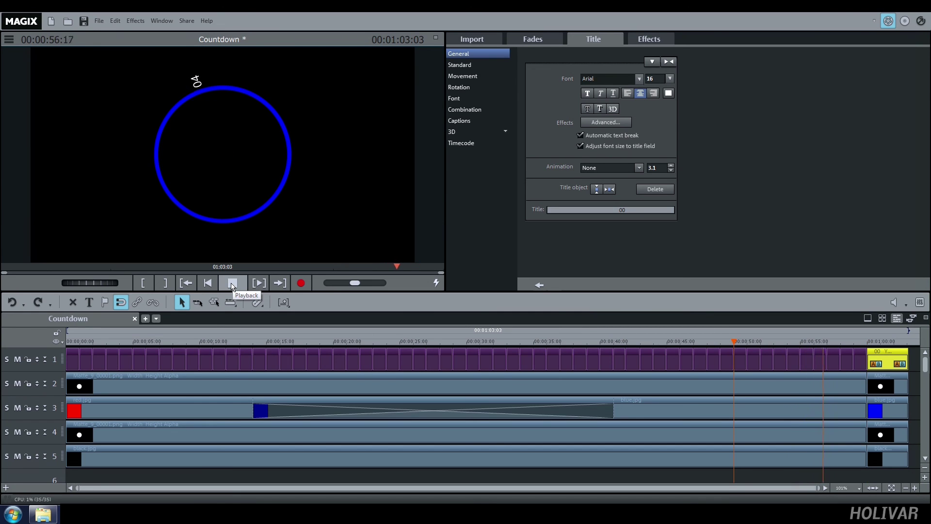